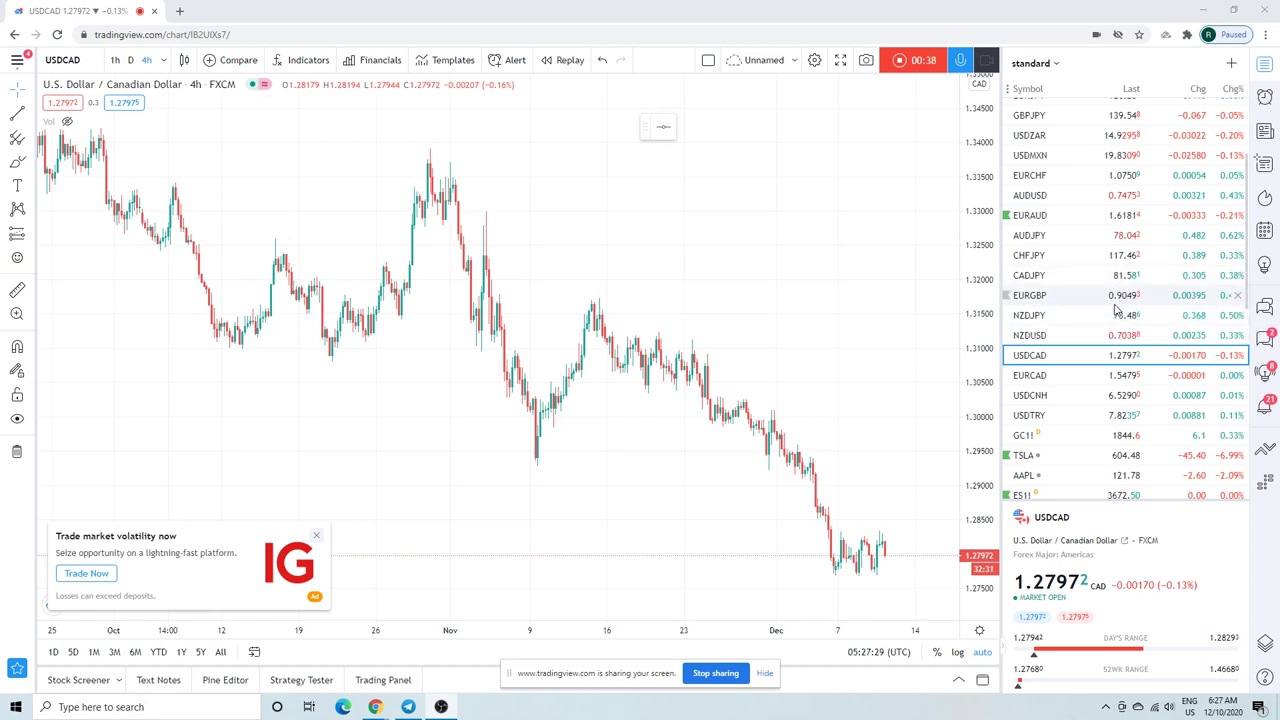
Replace USDCAD with the EURUSD 4-hour chart and zoom in on recent candles
scroll(1120, 312, "up", 1)
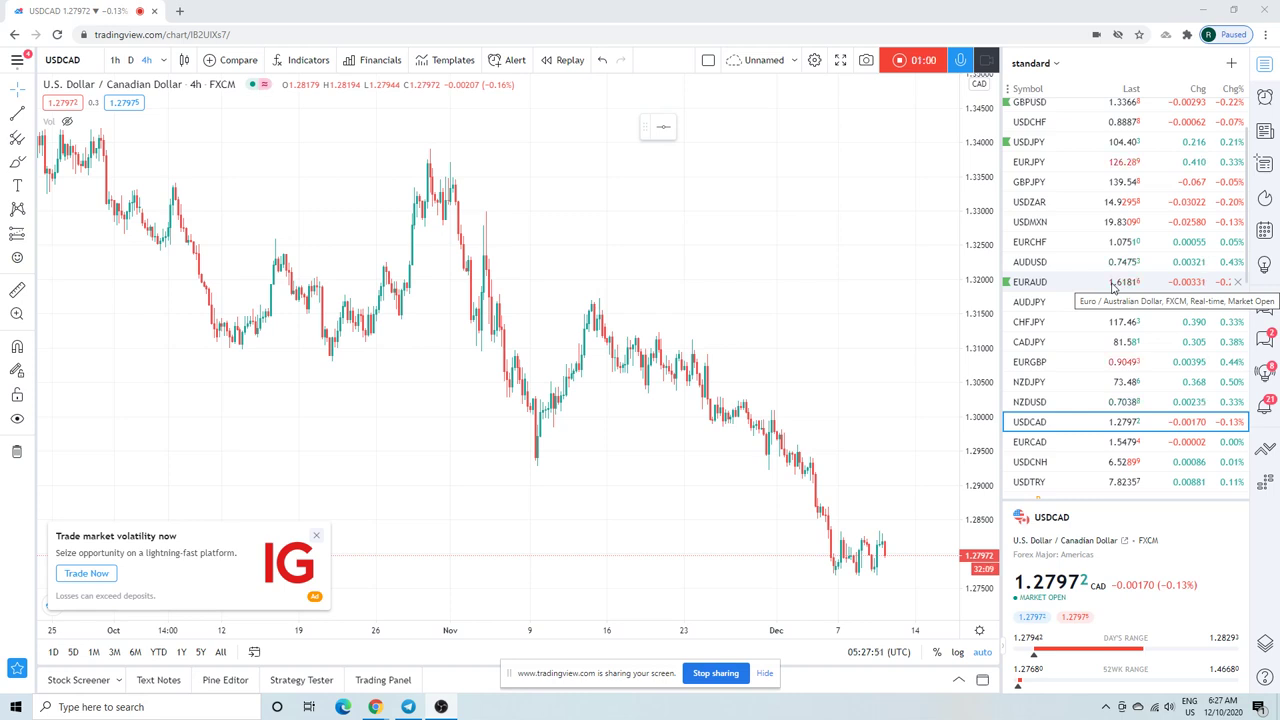
scroll(1113, 288, "up", 2)
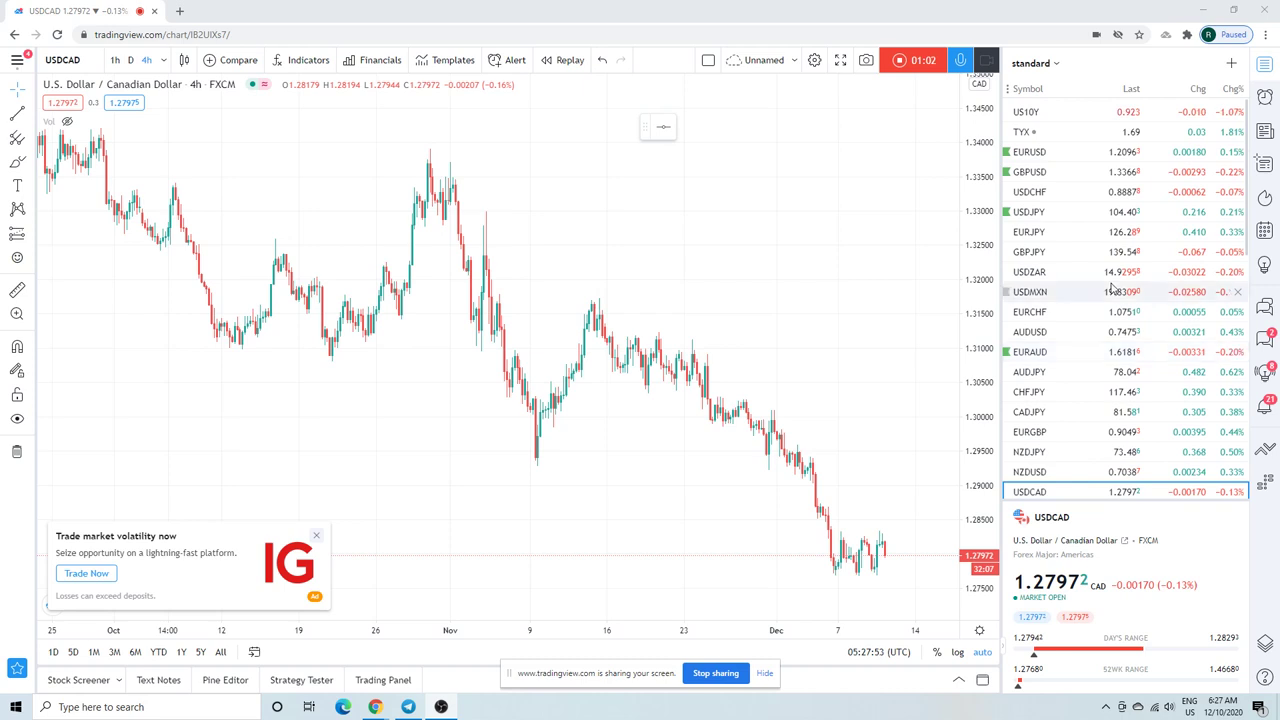
scroll(651, 200, "down", 2)
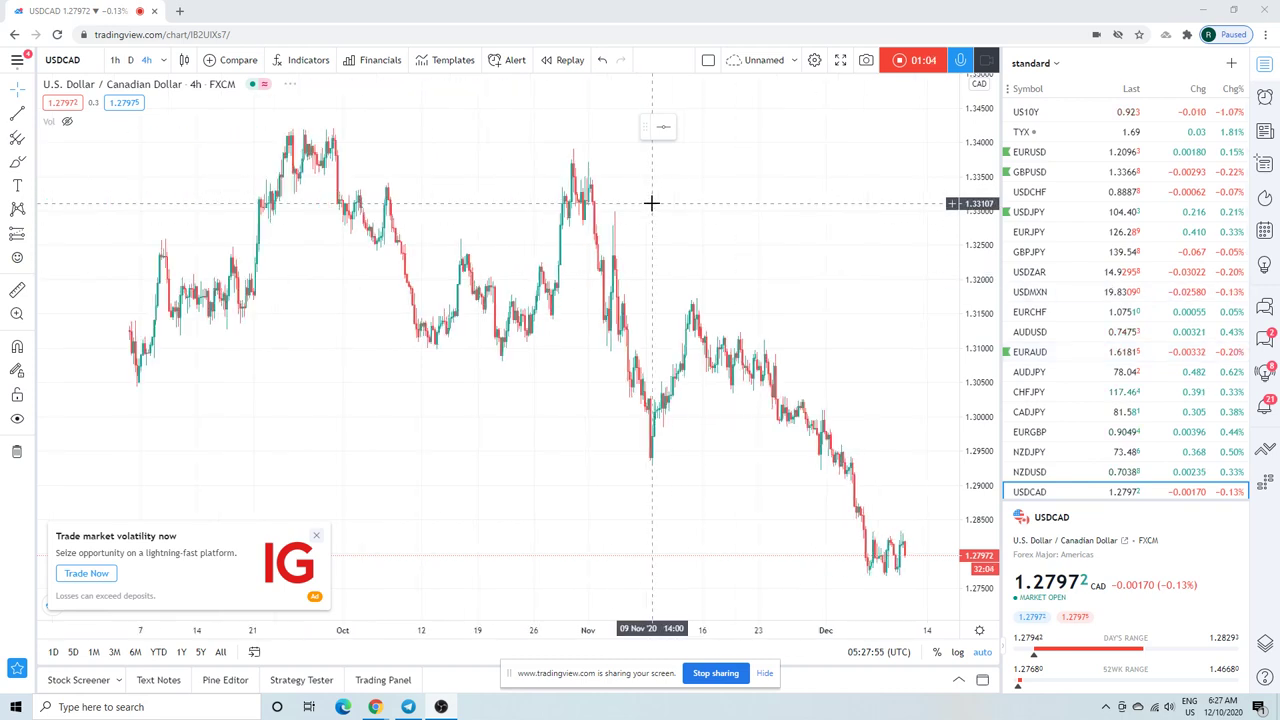
left_click(1043, 152)
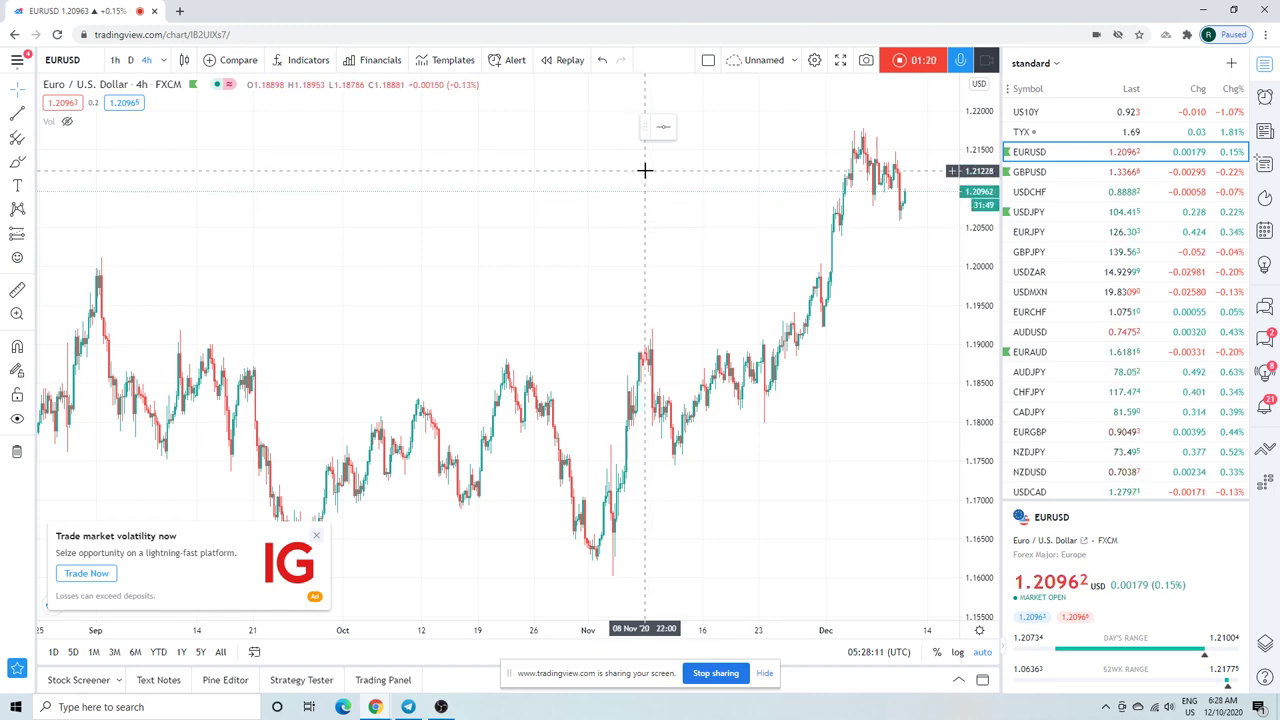
scroll(600, 206, "up", 5)
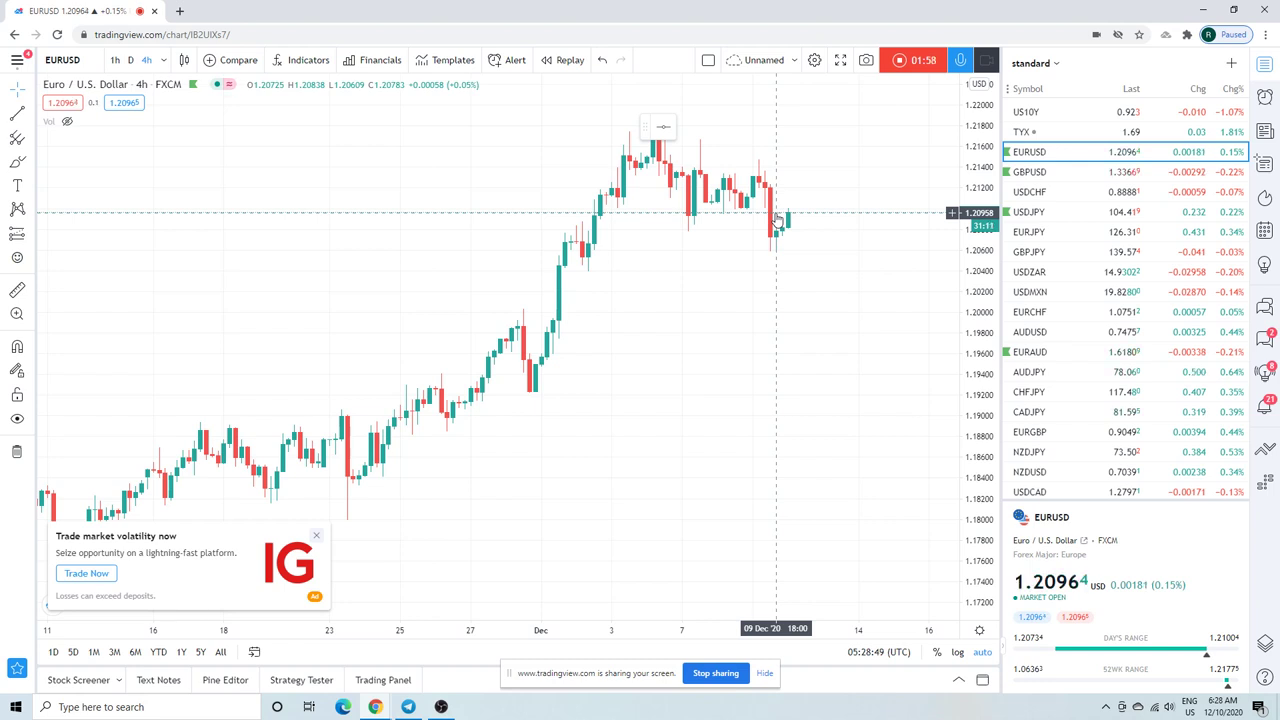
Load the GBPUSD 4-hour chart from the watchlist and zoom out
left_click(1025, 173)
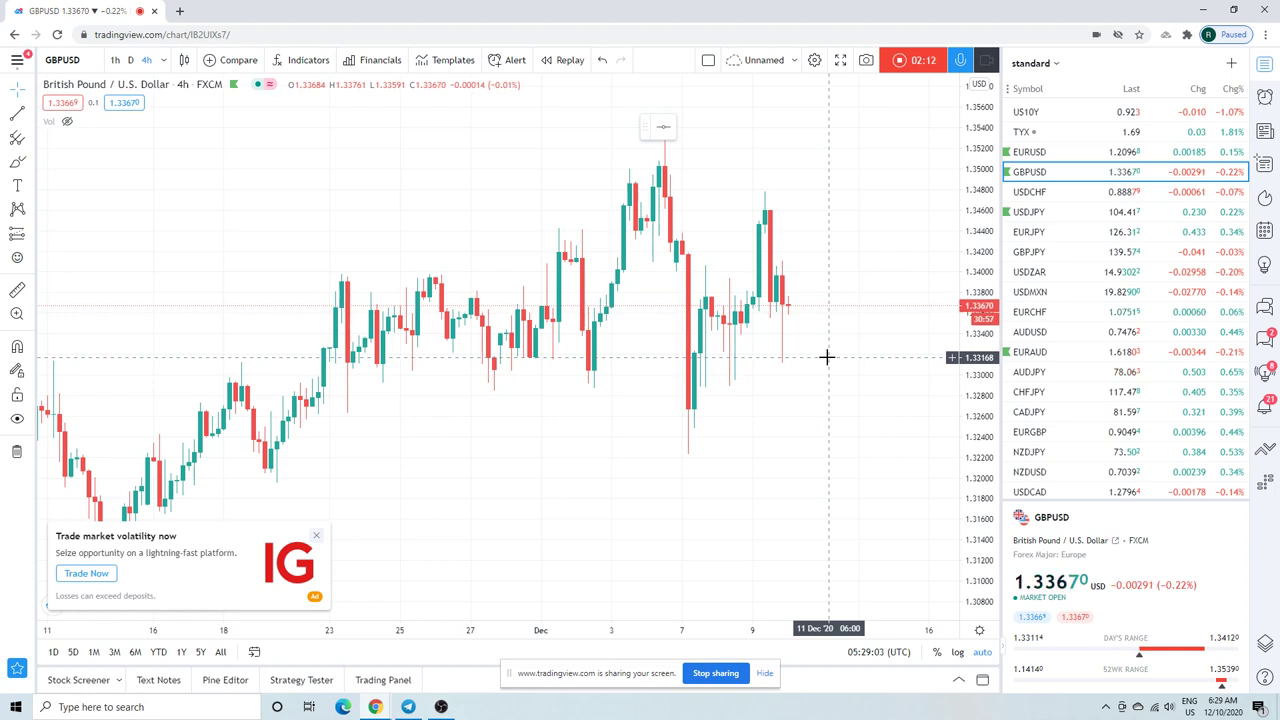
scroll(834, 349, "down", 3)
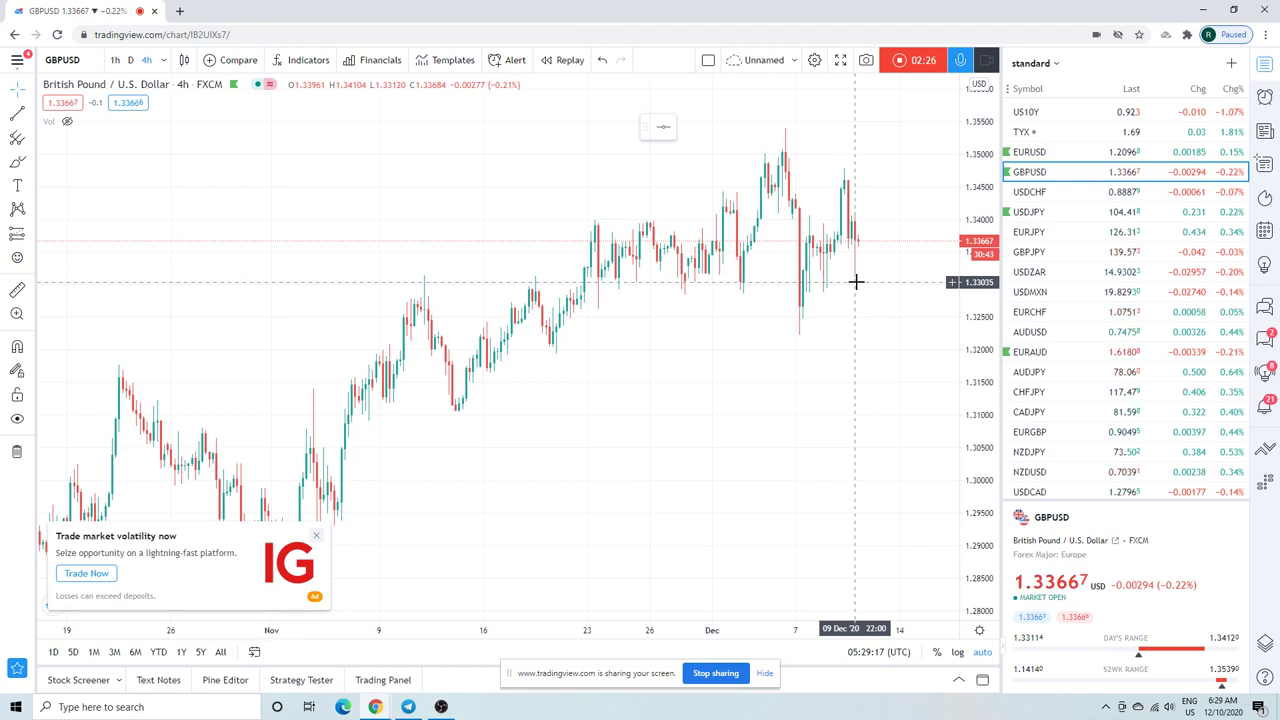
Dismiss the IG ad and upgrade offer, then draw a ray from the 2 Nov to 4 Dec lows
left_click(316, 535)
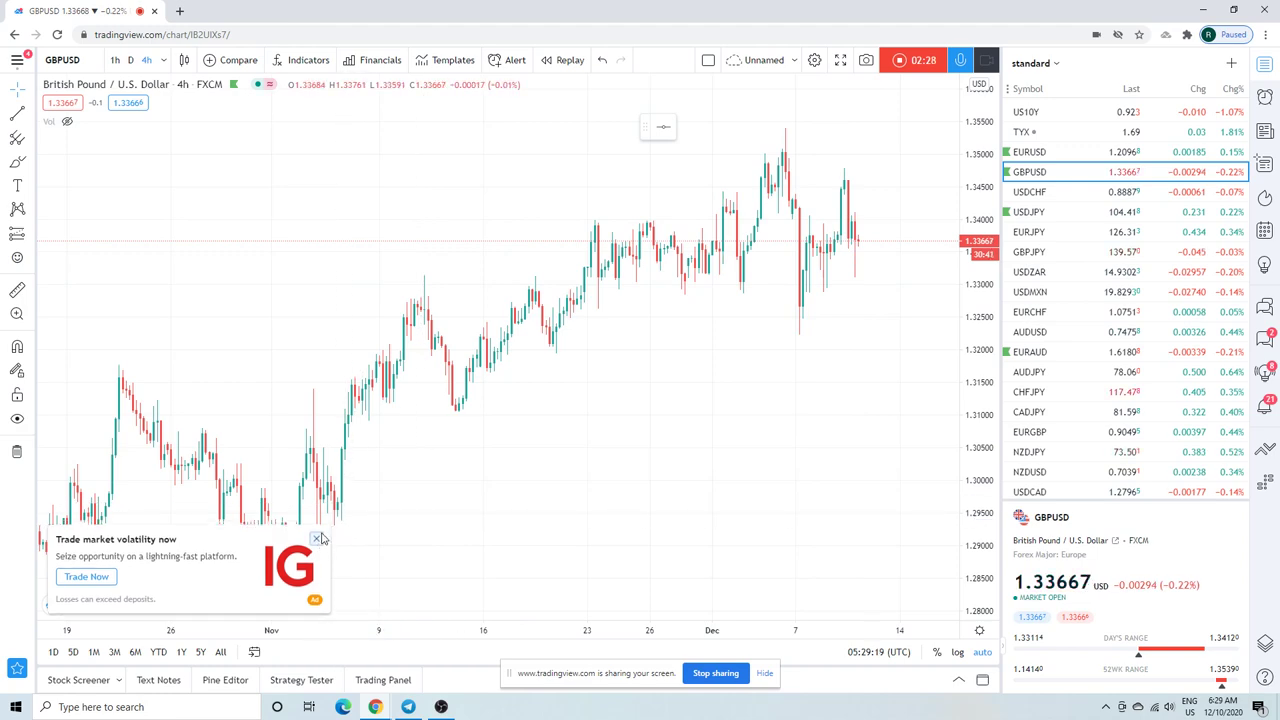
left_click(855, 240)
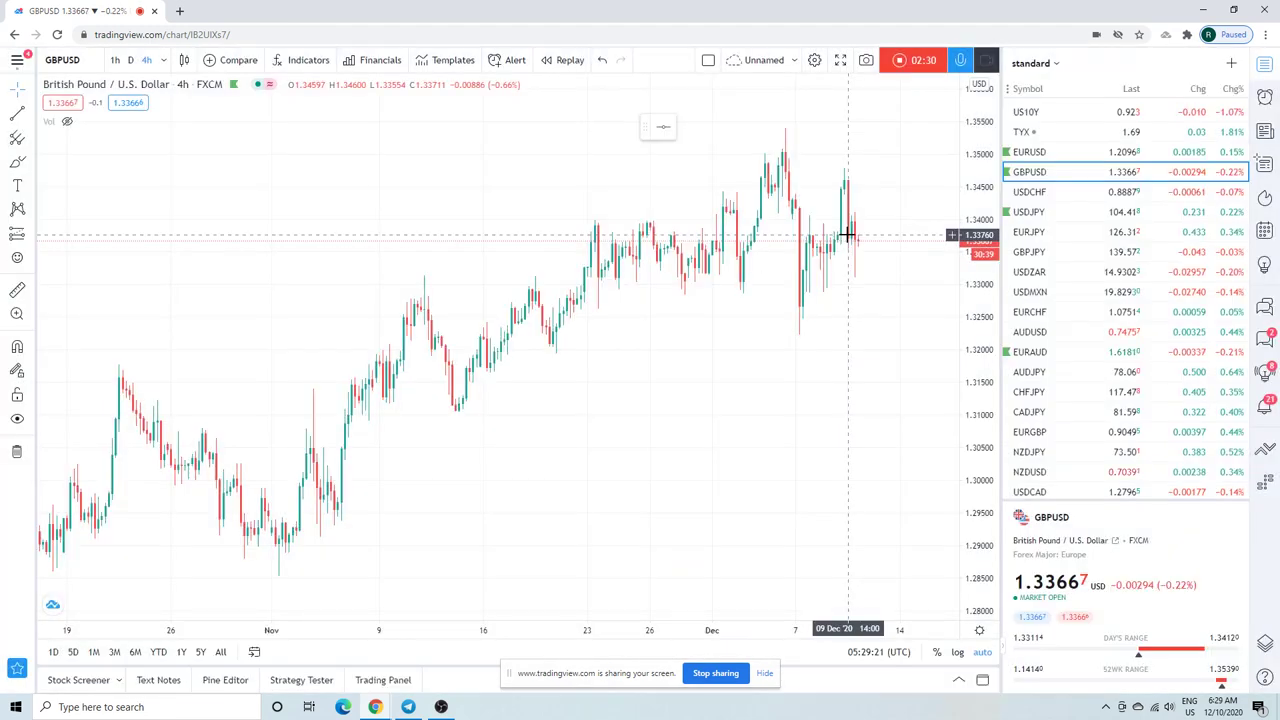
left_click(34, 116)
left_click(70, 355)
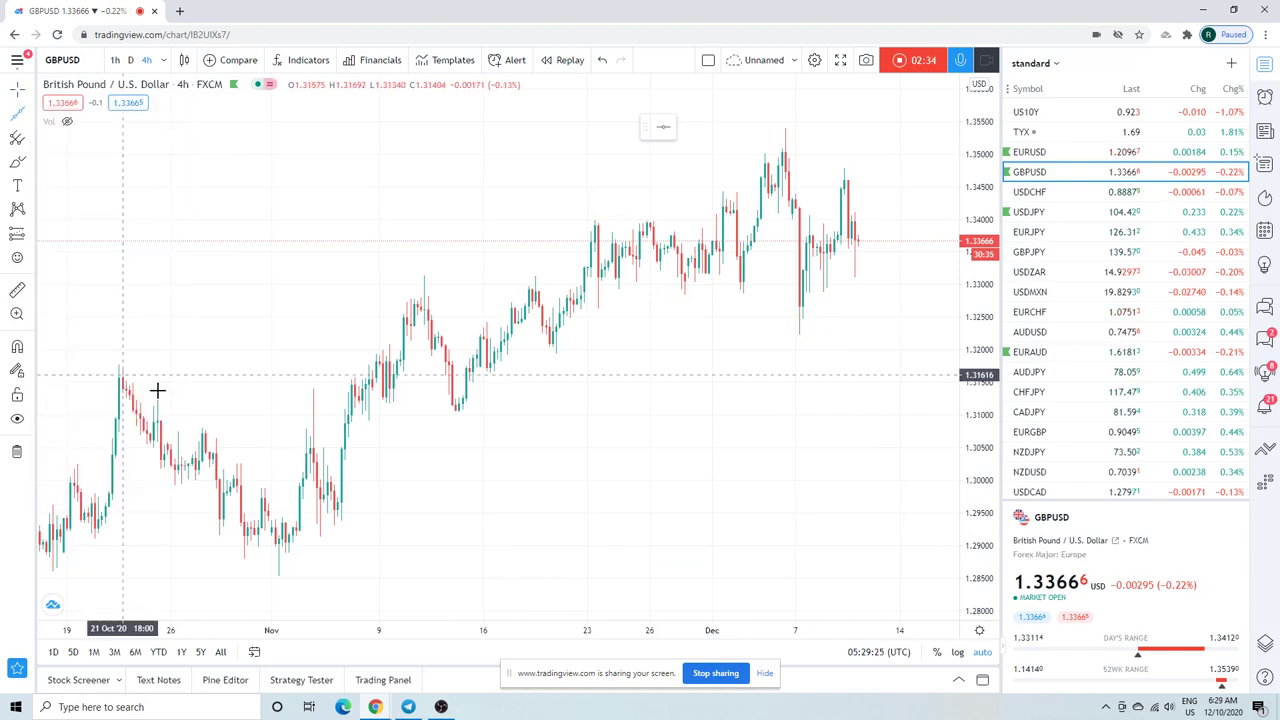
left_click(282, 575)
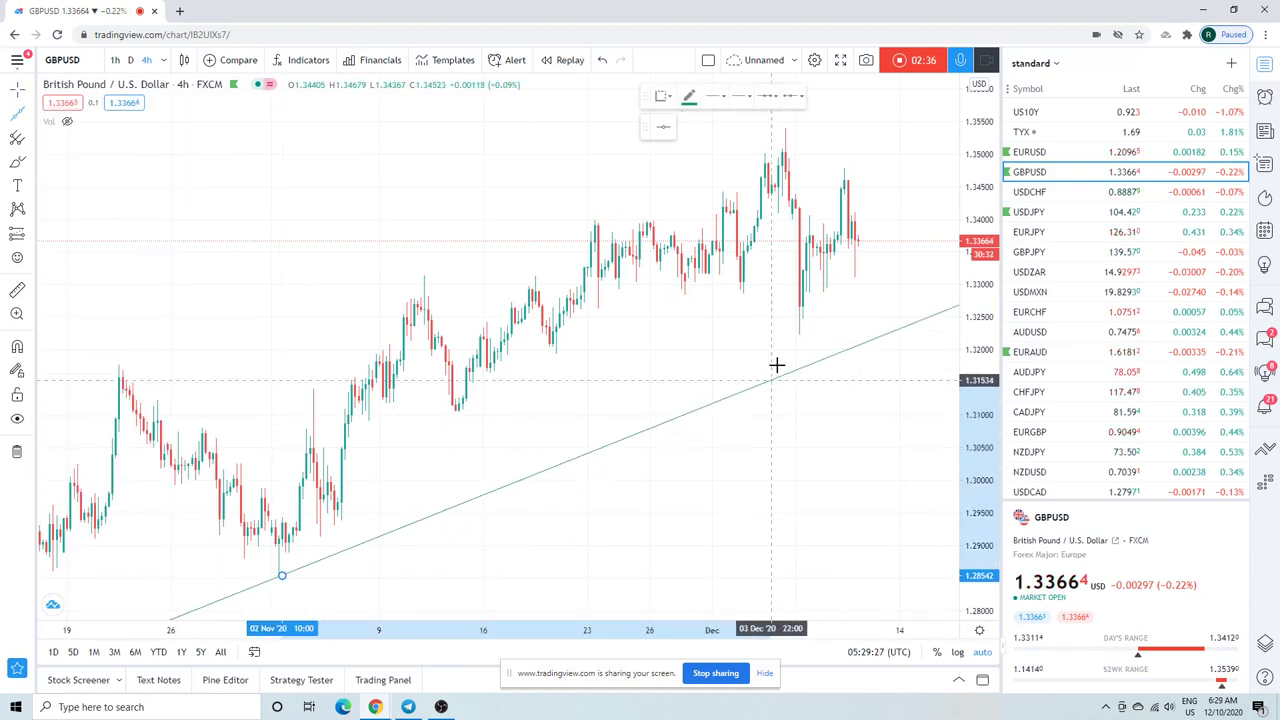
left_click(774, 345)
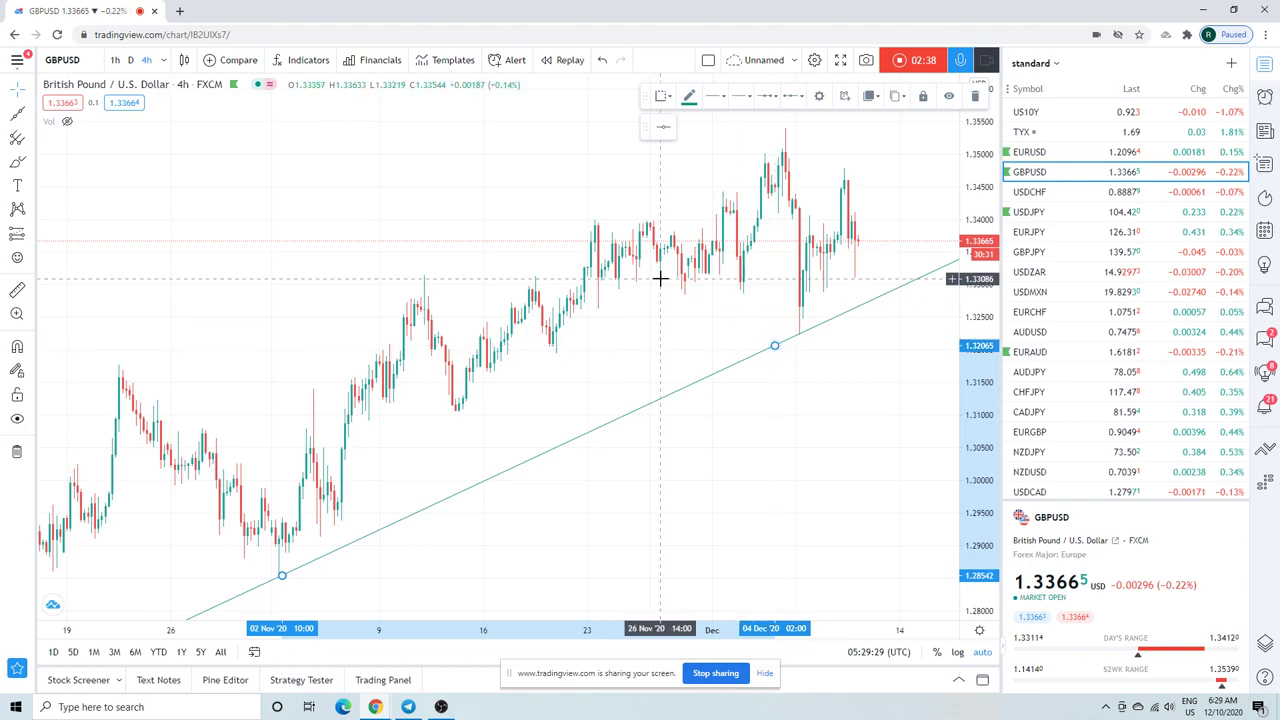
scroll(359, 232, "down", 3)
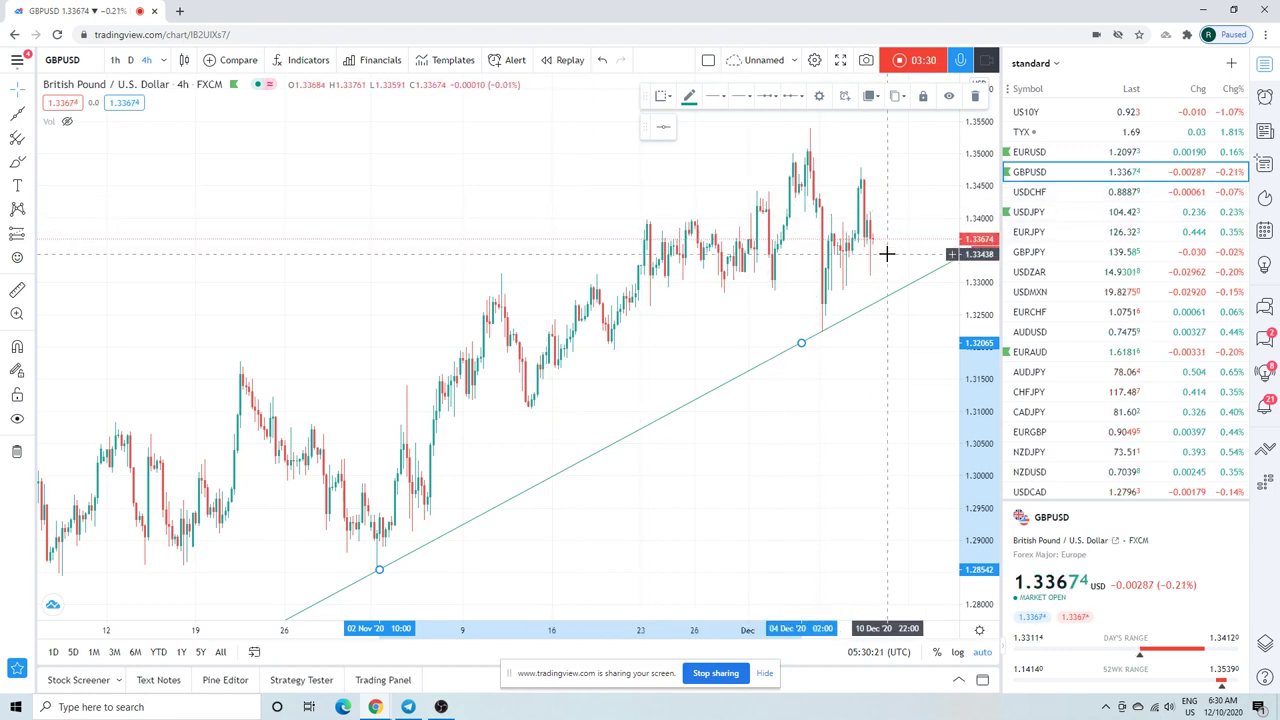
View USDCHF zoomed in, then move on to the EURCHF chart
left_click(1033, 194)
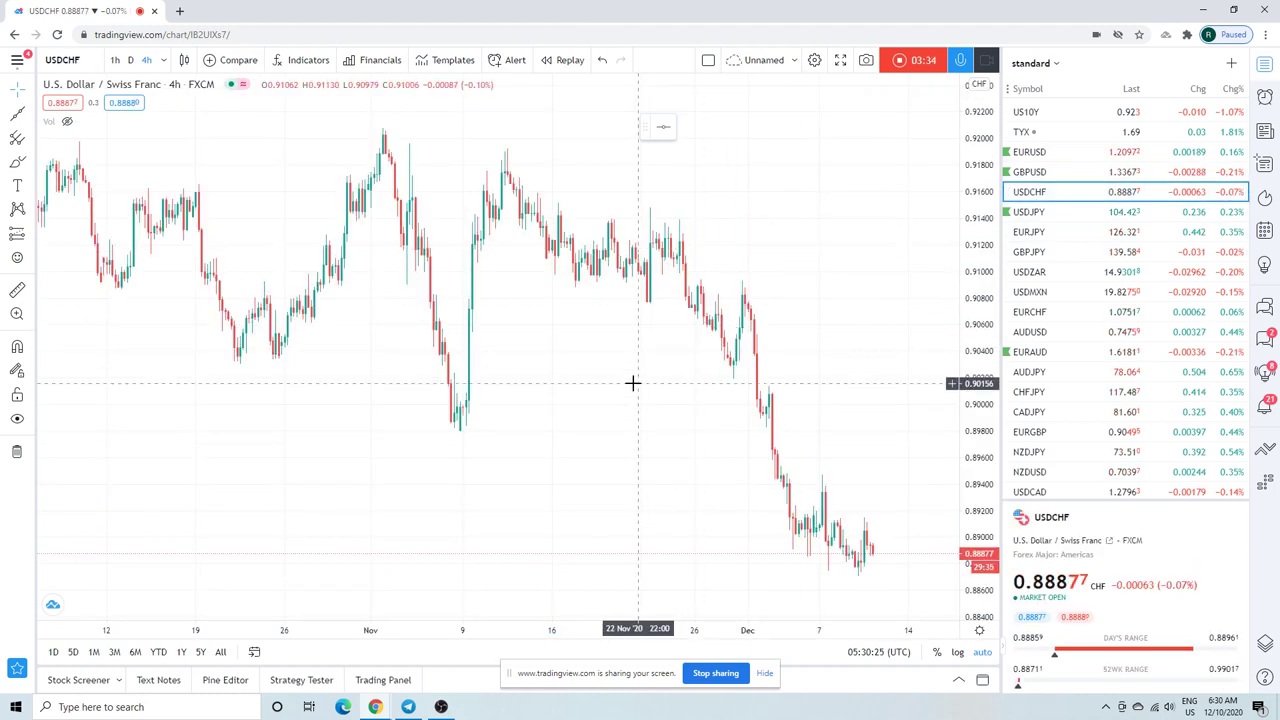
scroll(598, 383, "up", 2)
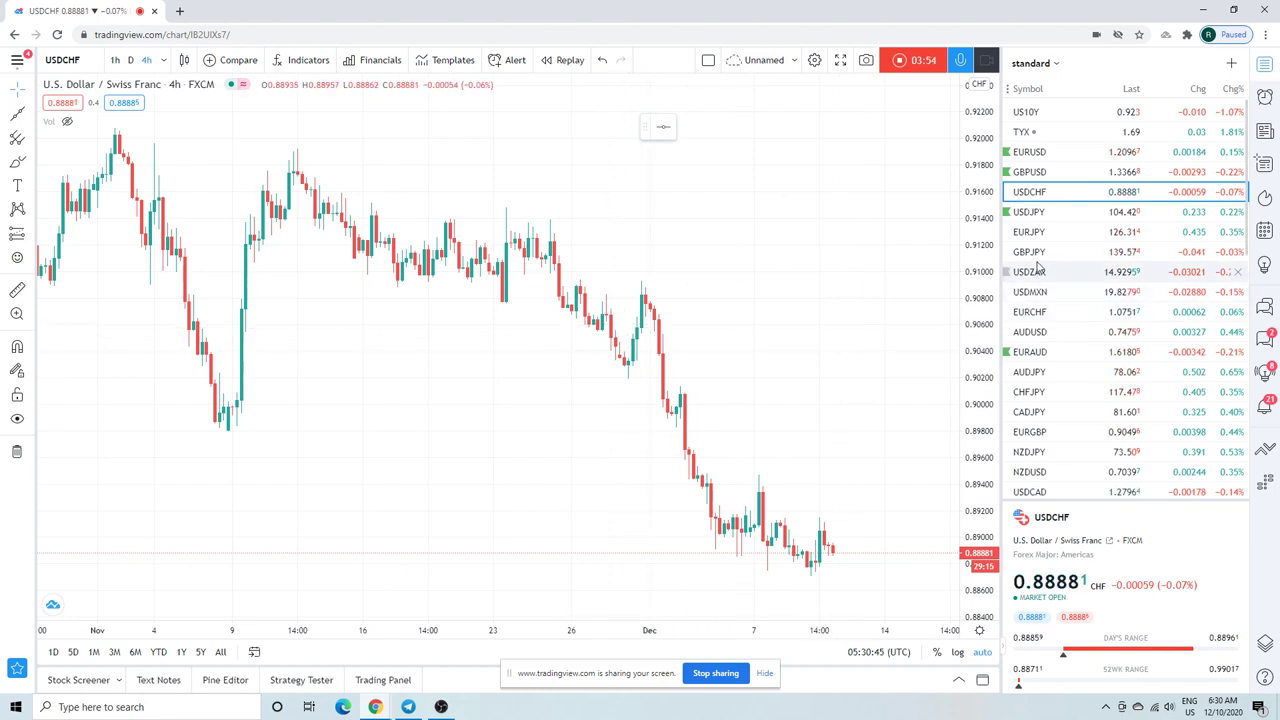
left_click(1052, 317)
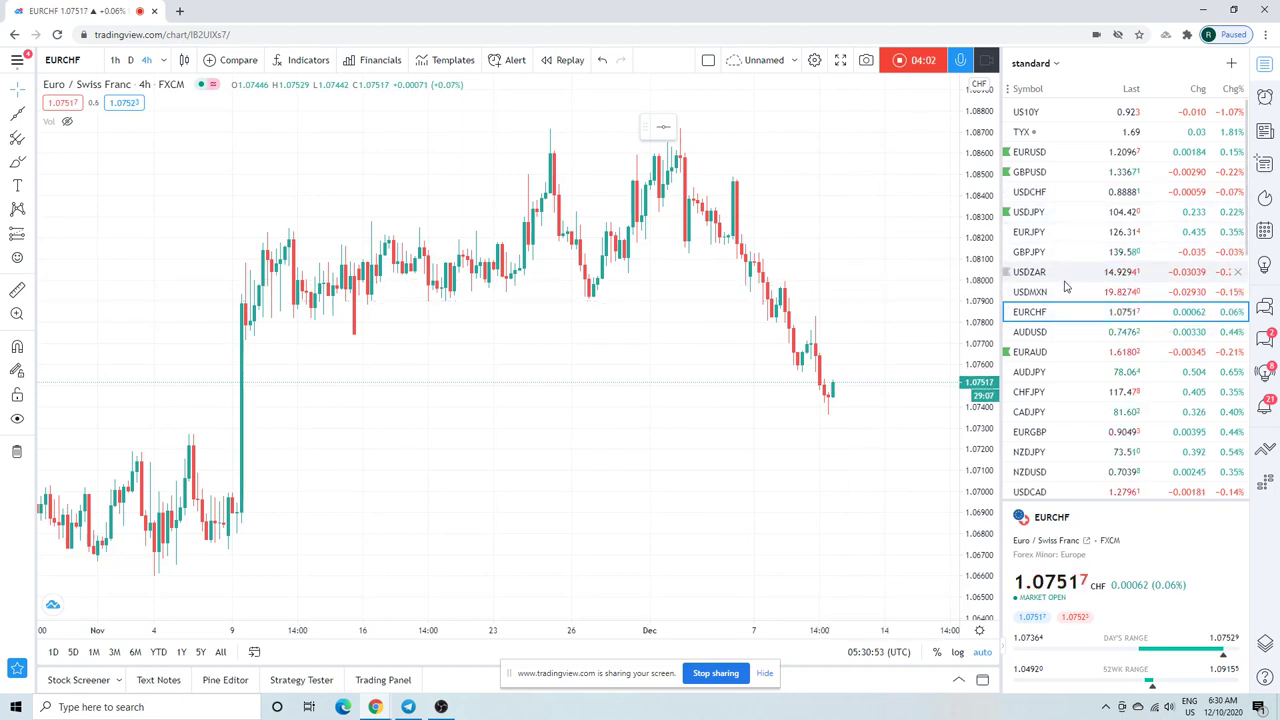
left_click(1037, 214)
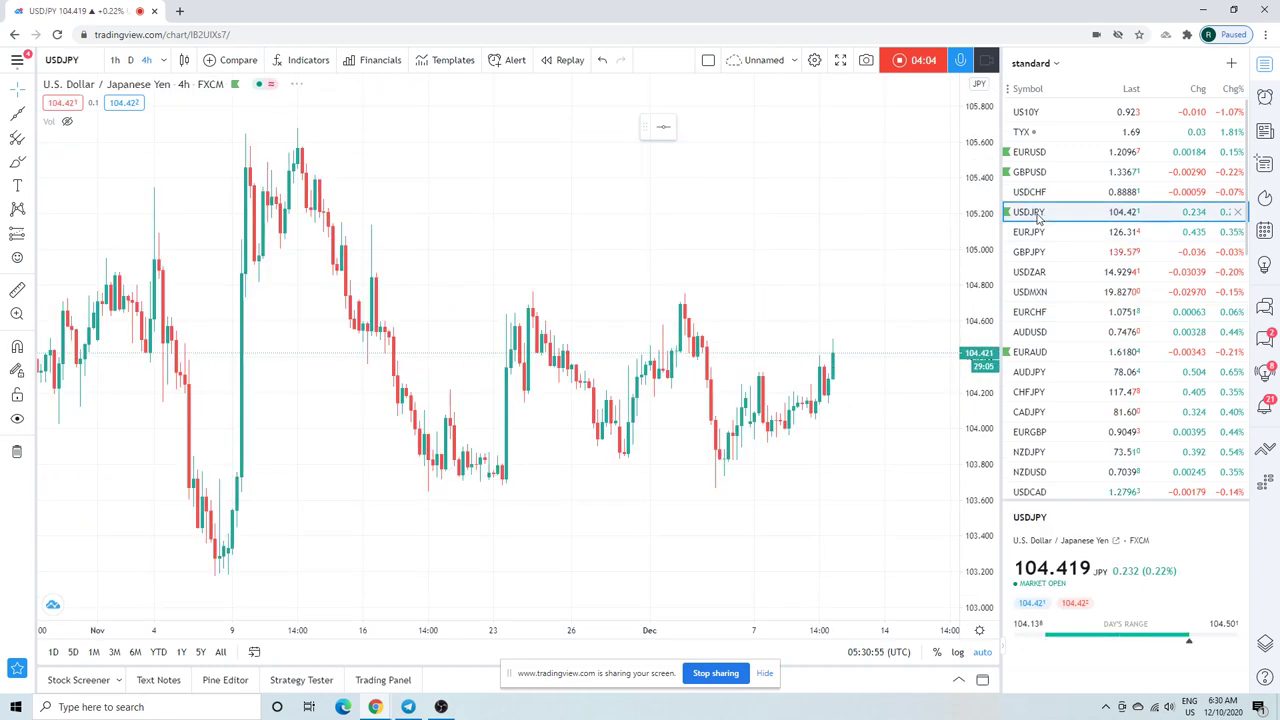
scroll(787, 230, "down", 3)
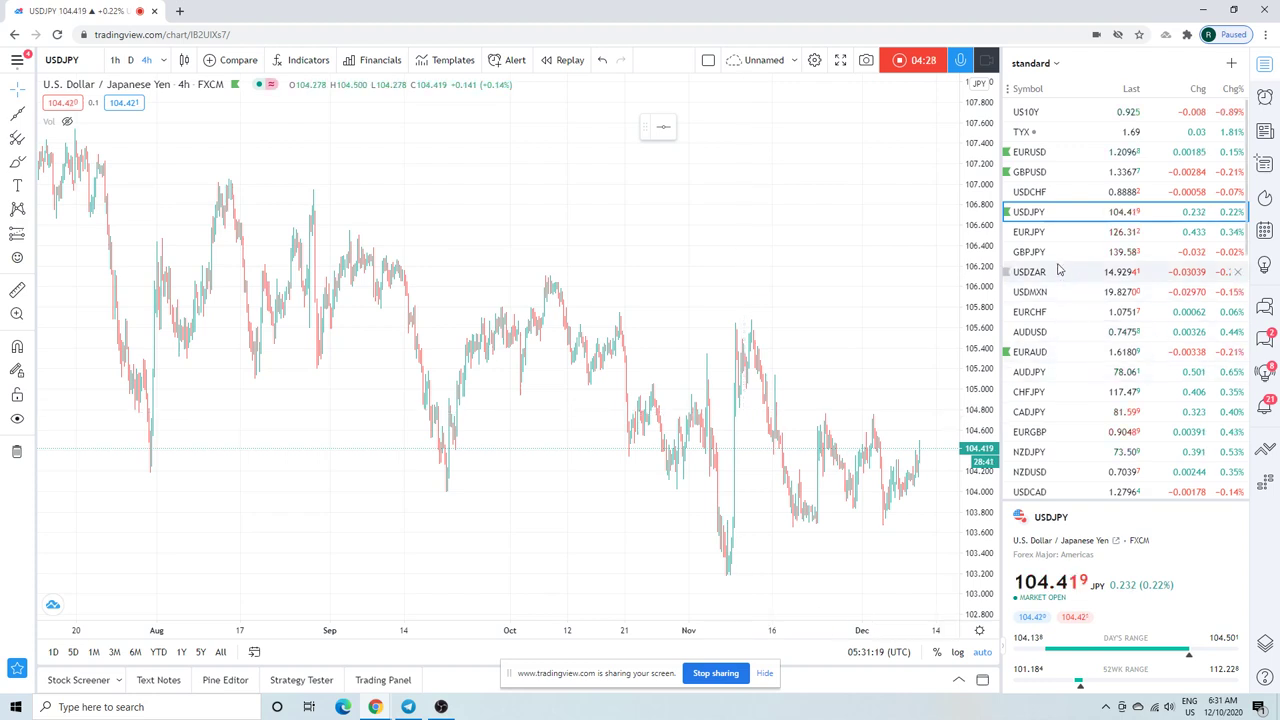
Review EURJPY with a quick zoom, then load the USDMXN 4-hour chart
left_click(1040, 236)
scroll(663, 343, "up", 2)
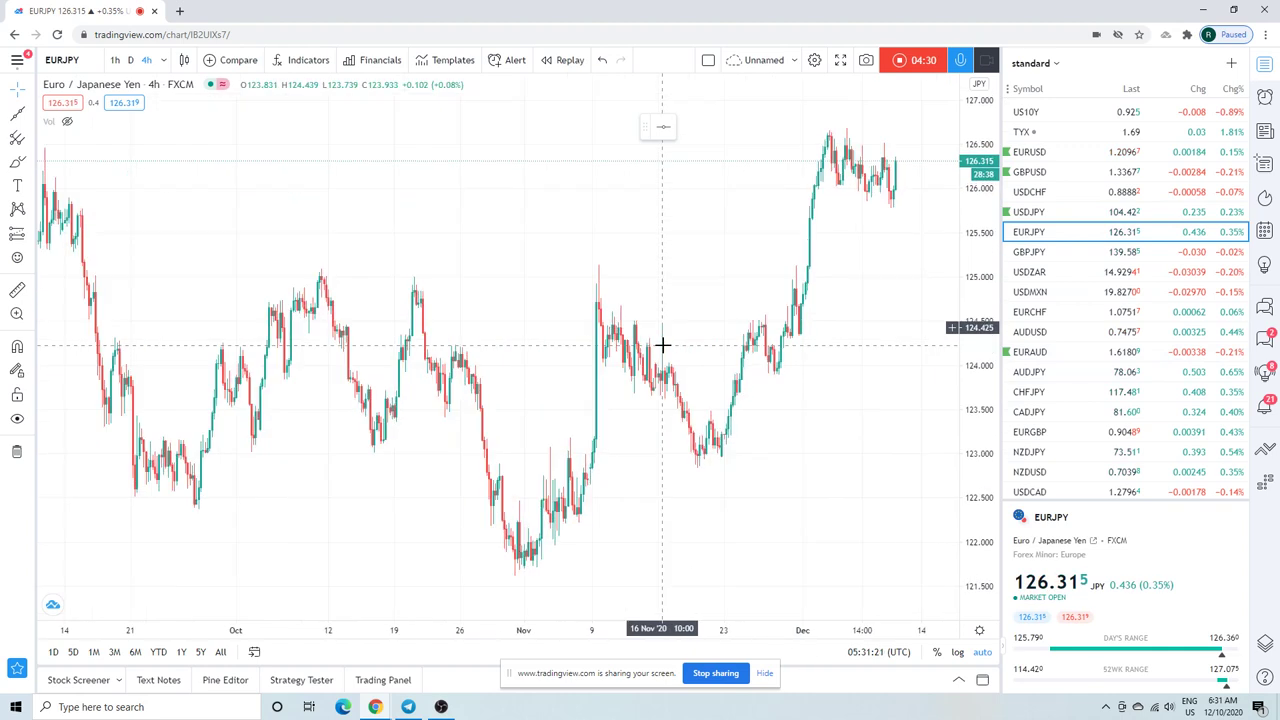
scroll(663, 343, "down", 1)
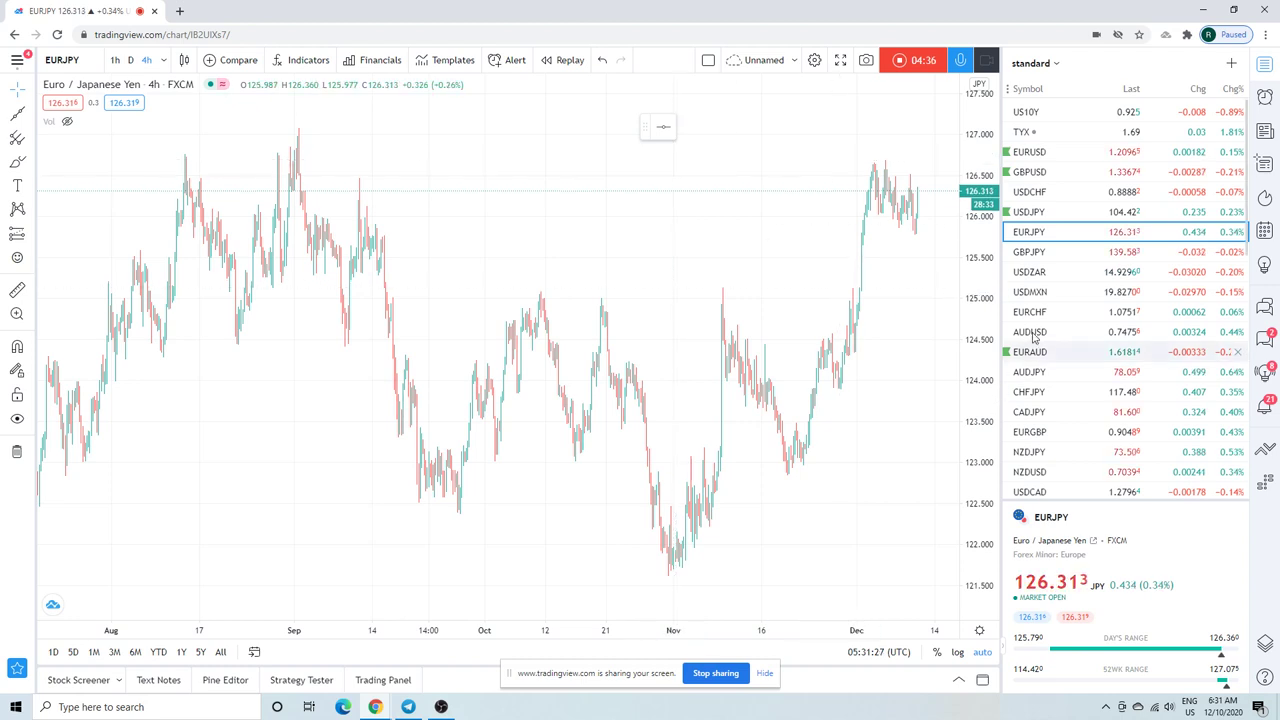
left_click(1037, 293)
scroll(751, 457, "up", 2)
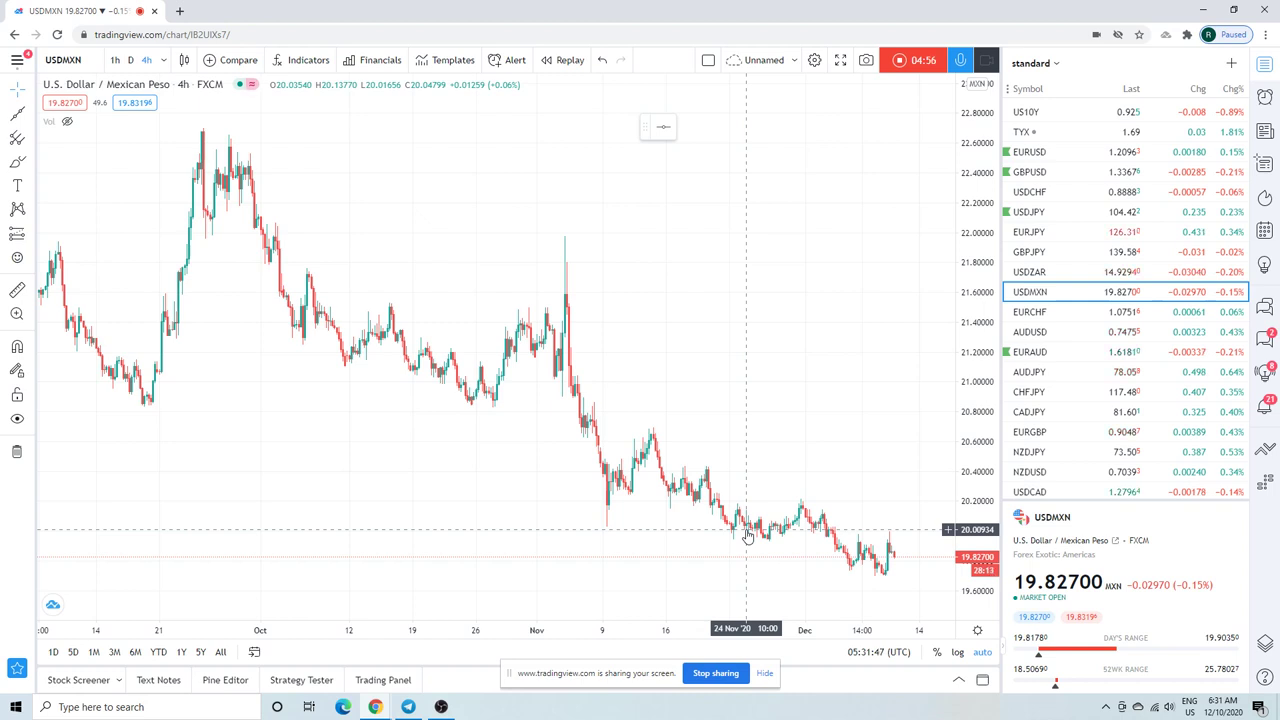
Show USDZAR on daily (D) candles, browse the watchlist, then load AUDUSD
key("Up")
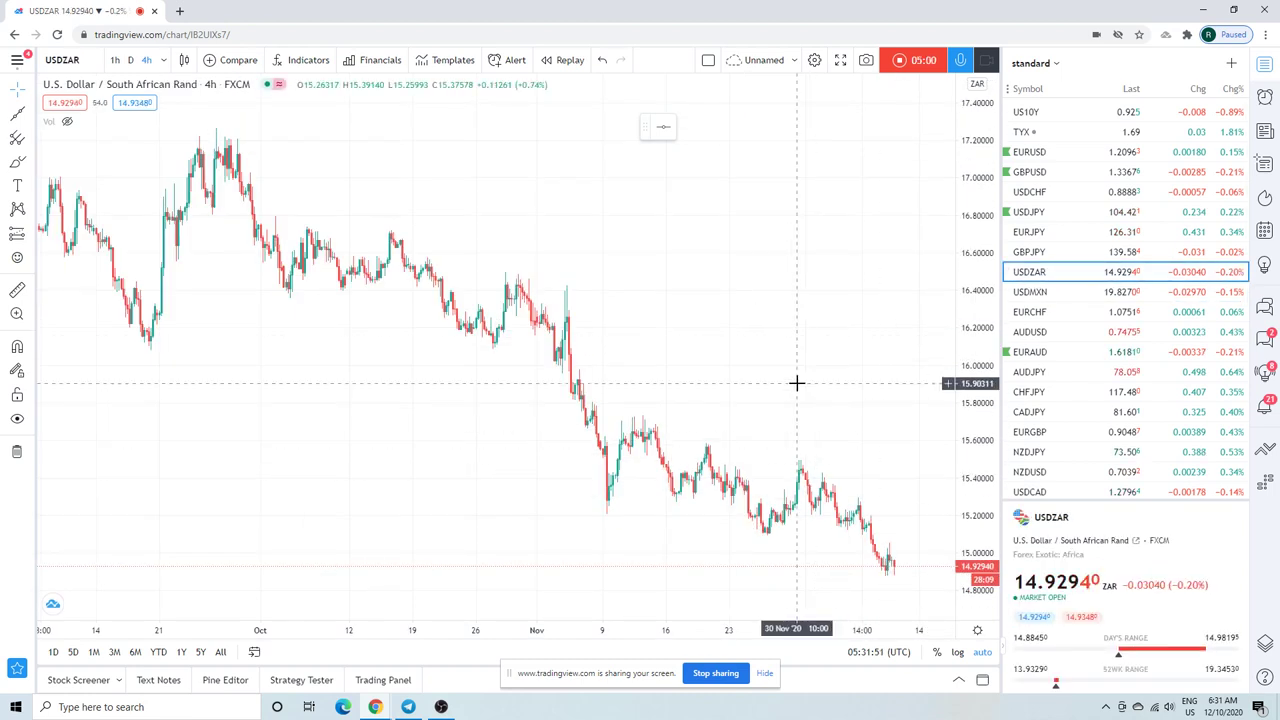
left_click(130, 60)
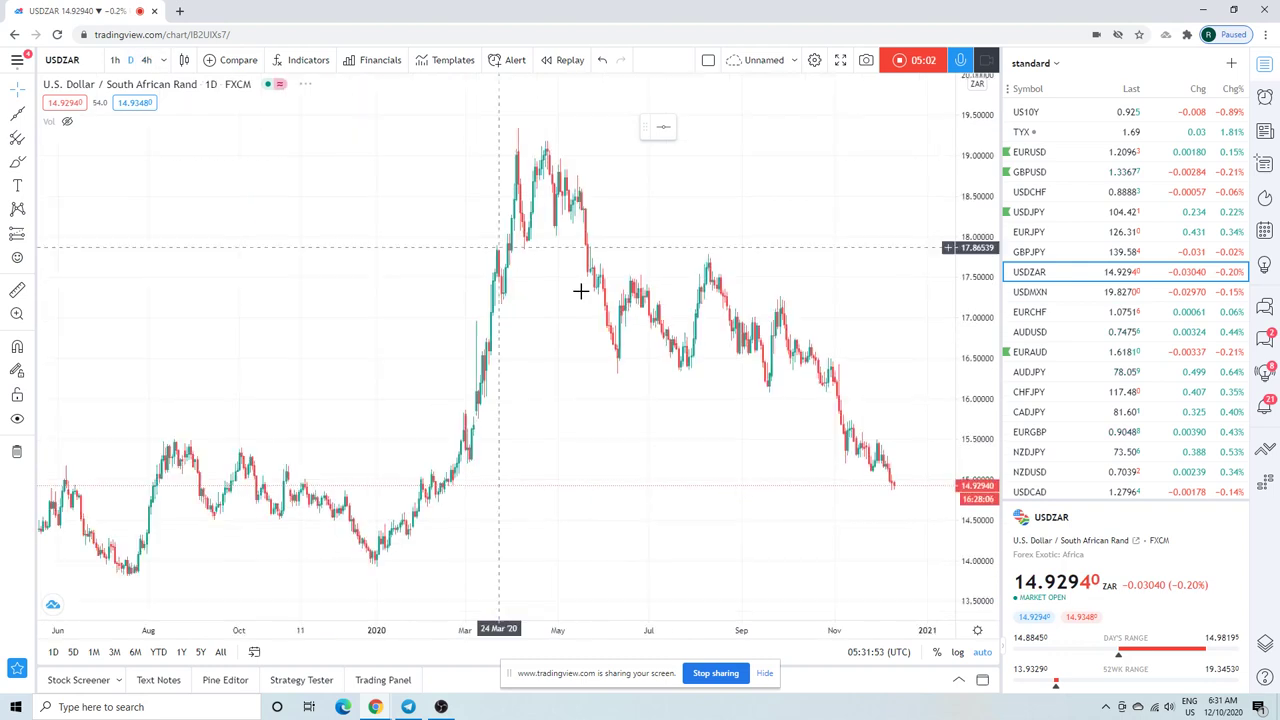
scroll(664, 340, "up", 4)
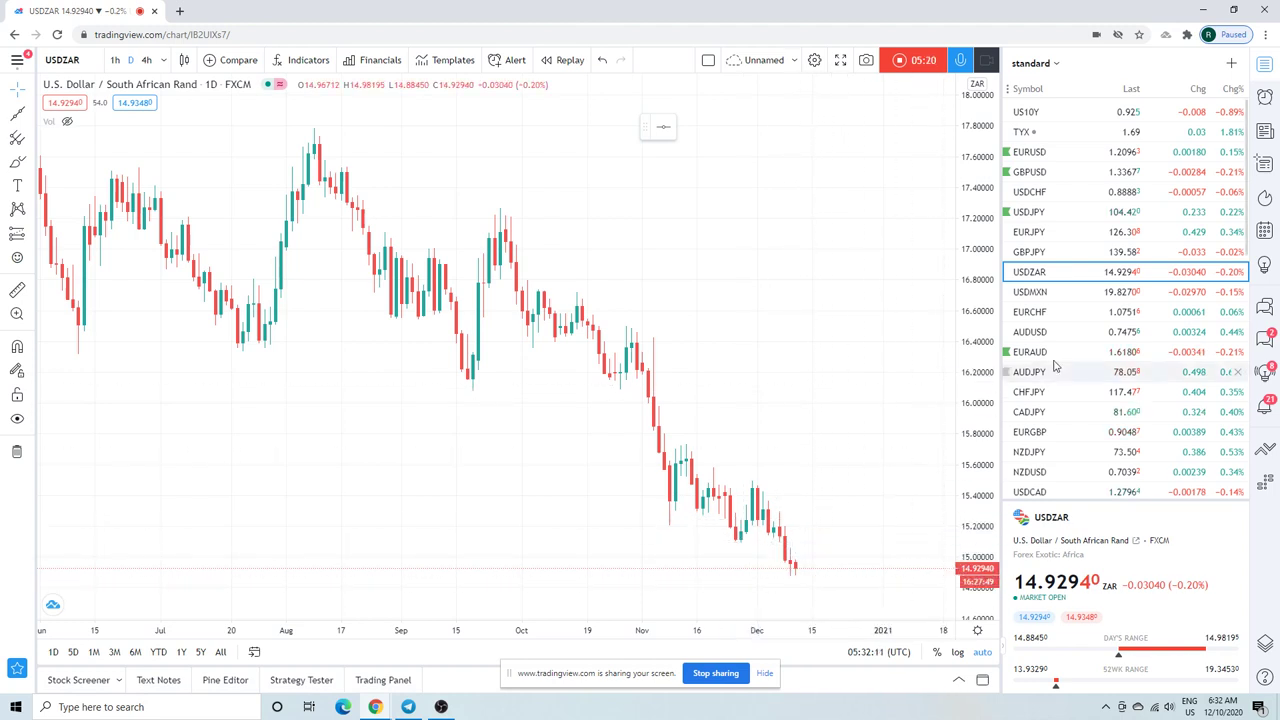
scroll(1063, 357, "down", 2)
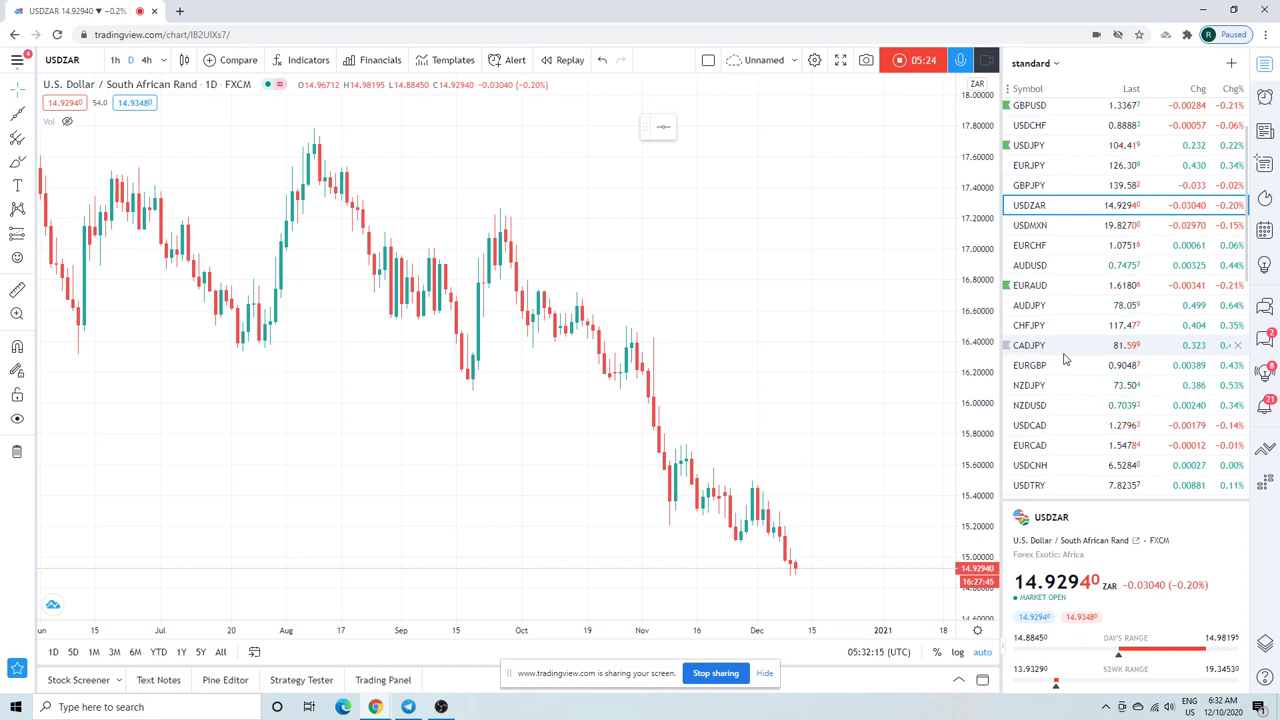
scroll(1065, 358, "down", 2)
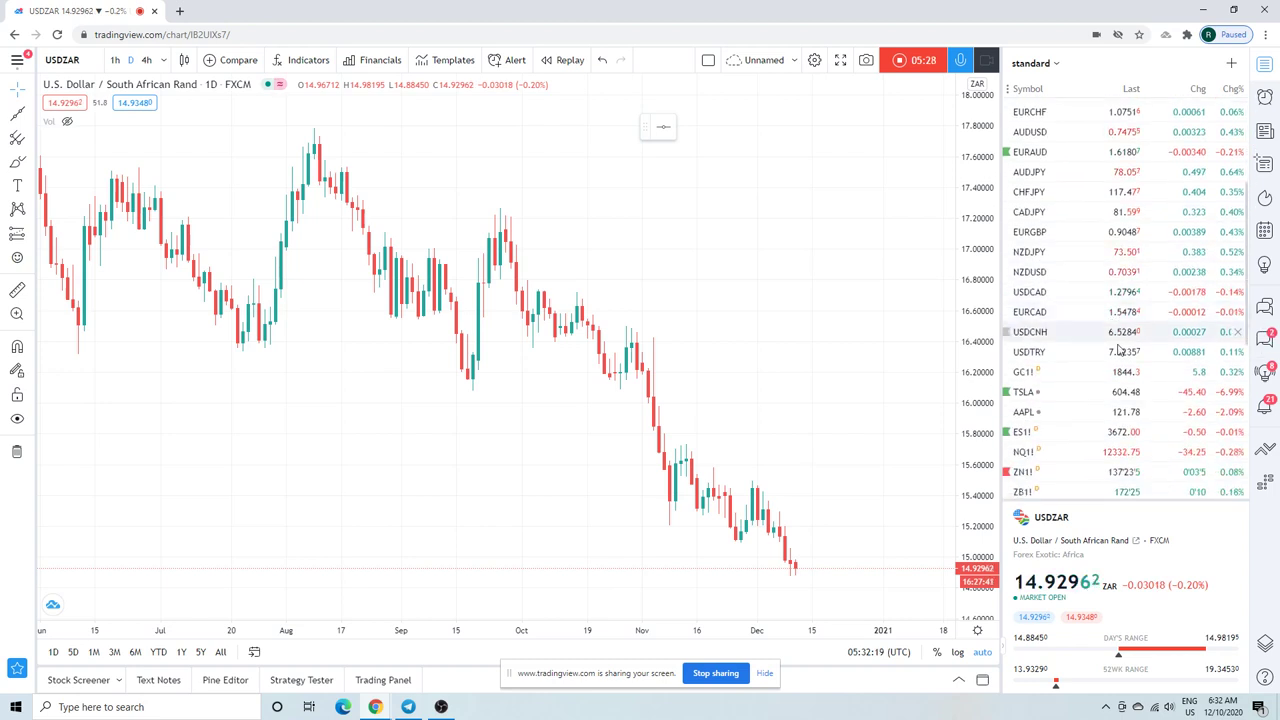
scroll(1100, 330, "up", 4)
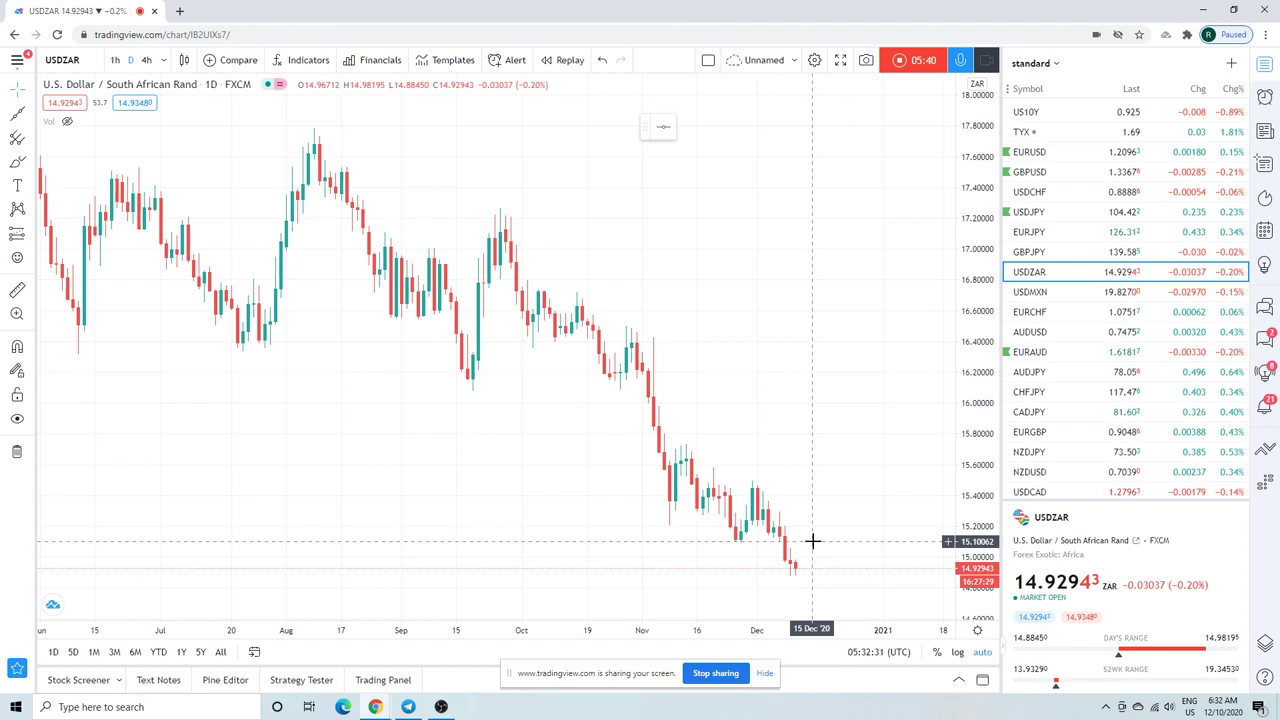
left_click(1036, 335)
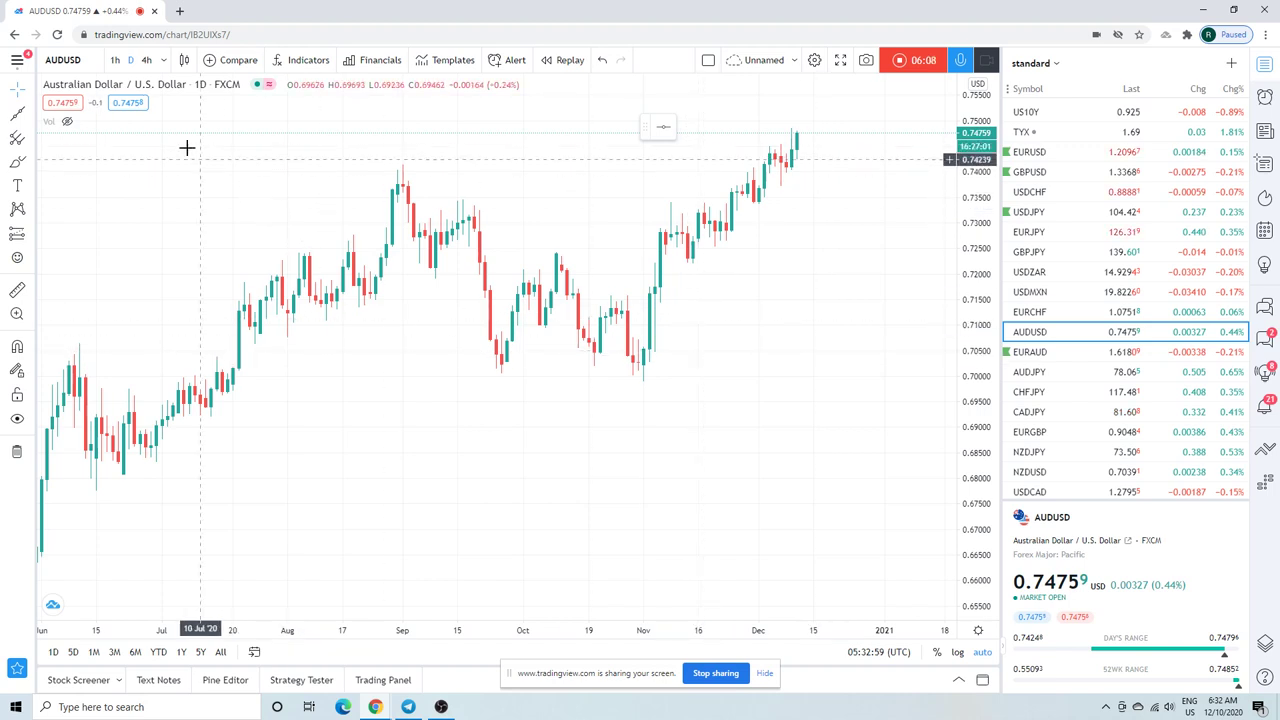
Set the AUDUSD chart interval to 4h
left_click(146, 60)
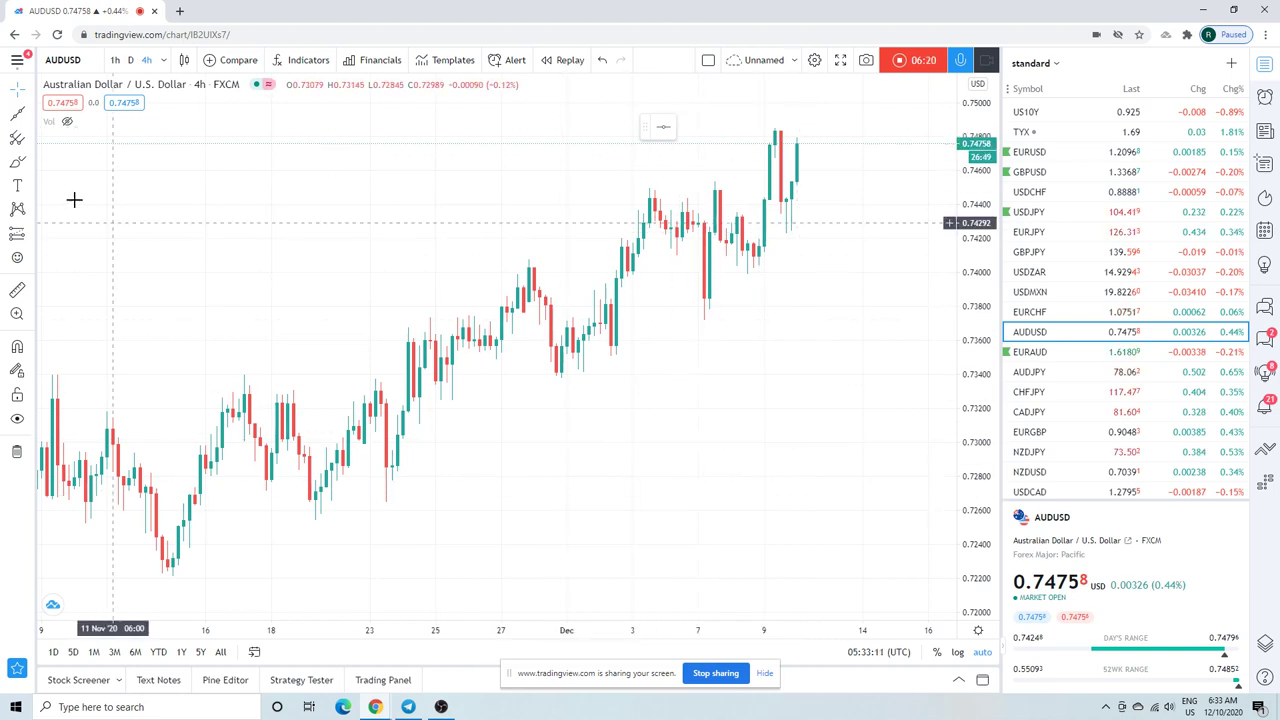
Draw an extended trendline linking the 23 Nov and early-December AUDUSD lows
left_click(30, 118)
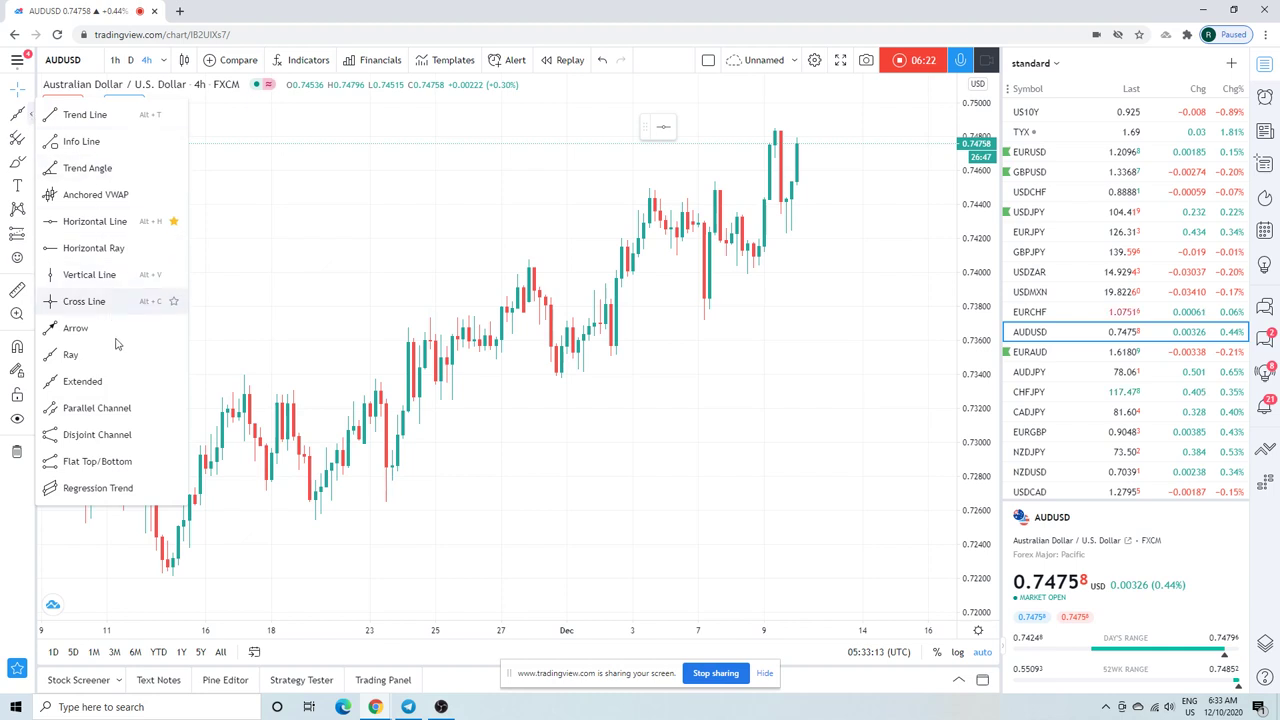
left_click(95, 381)
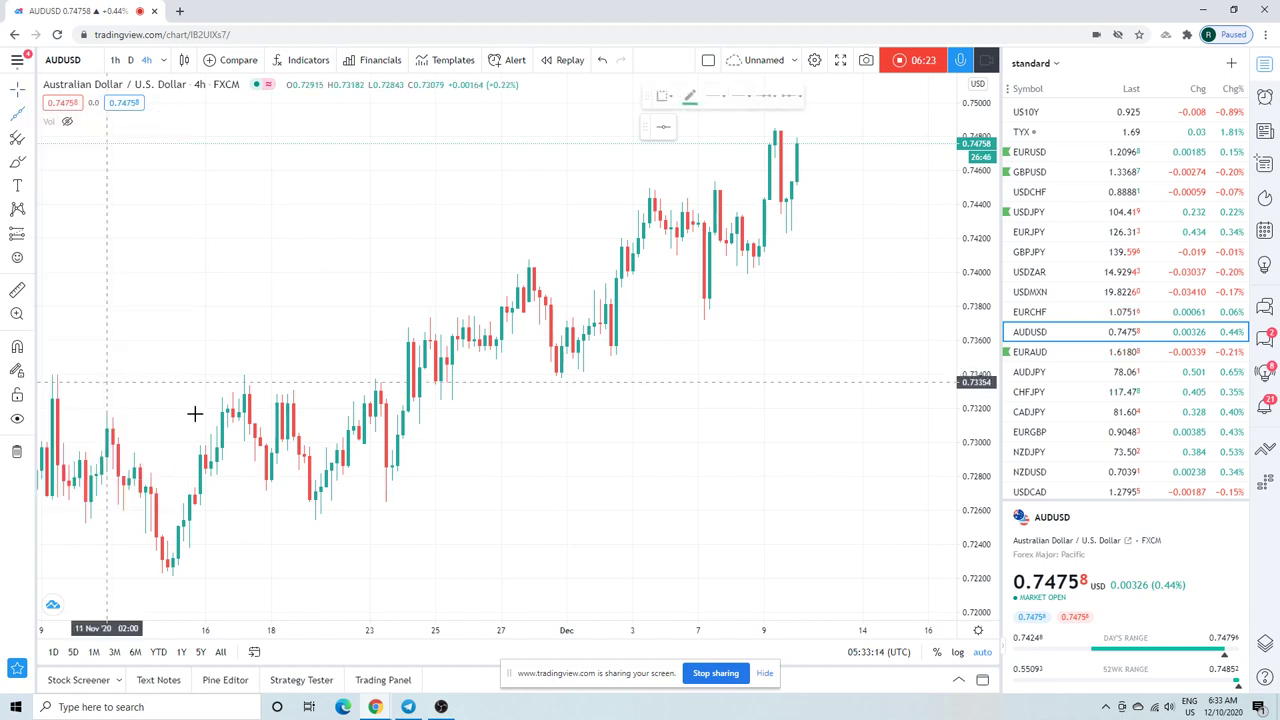
left_click(393, 503)
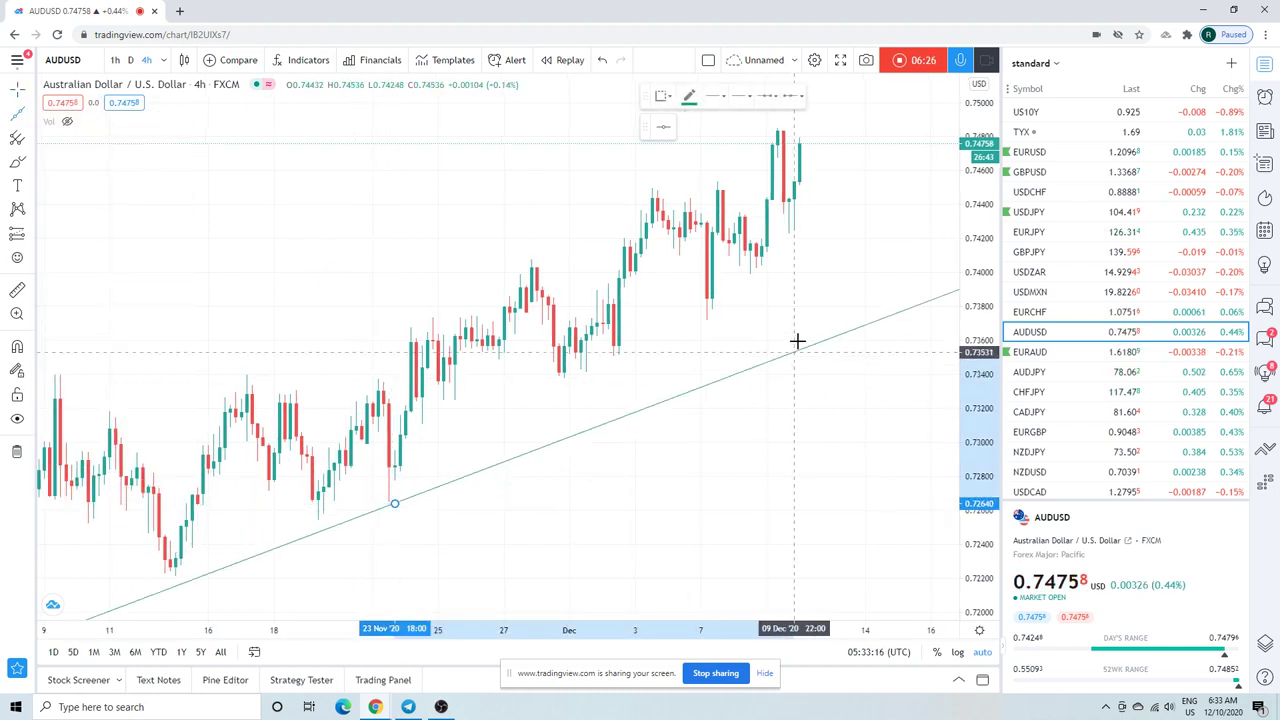
left_click(750, 291)
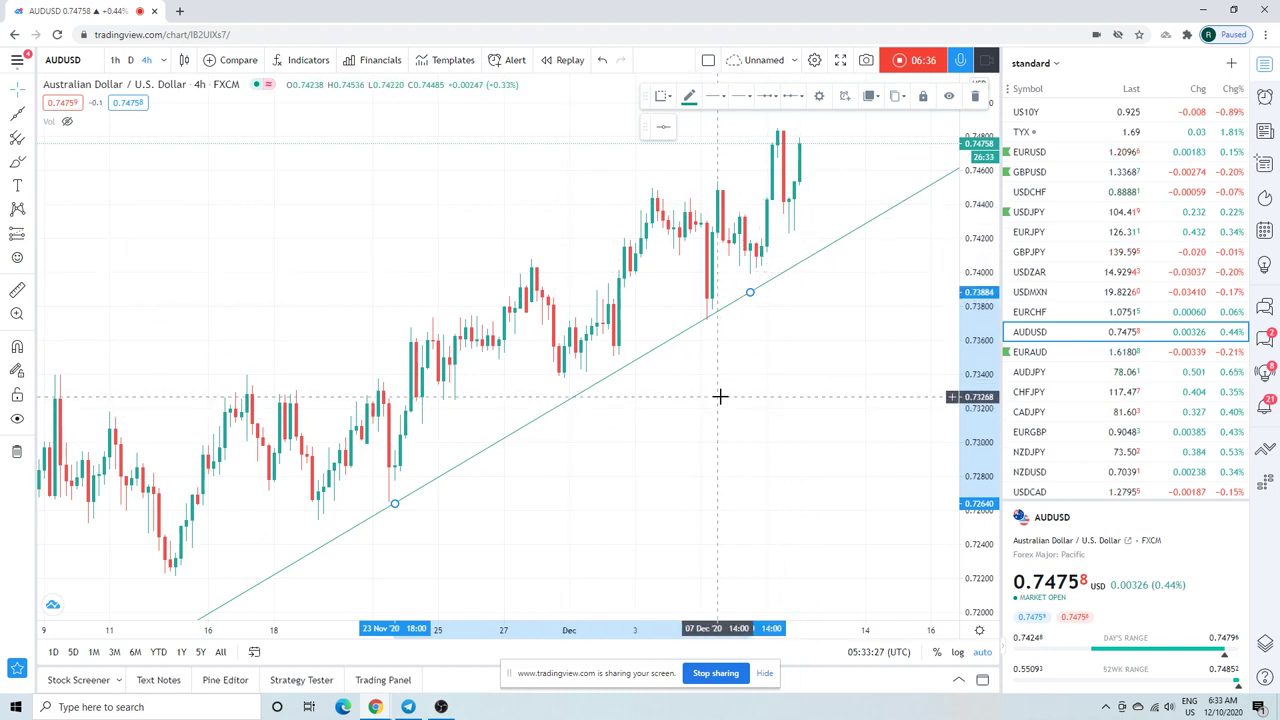
scroll(720, 397, "down", 3)
scroll(720, 397, "up", 5)
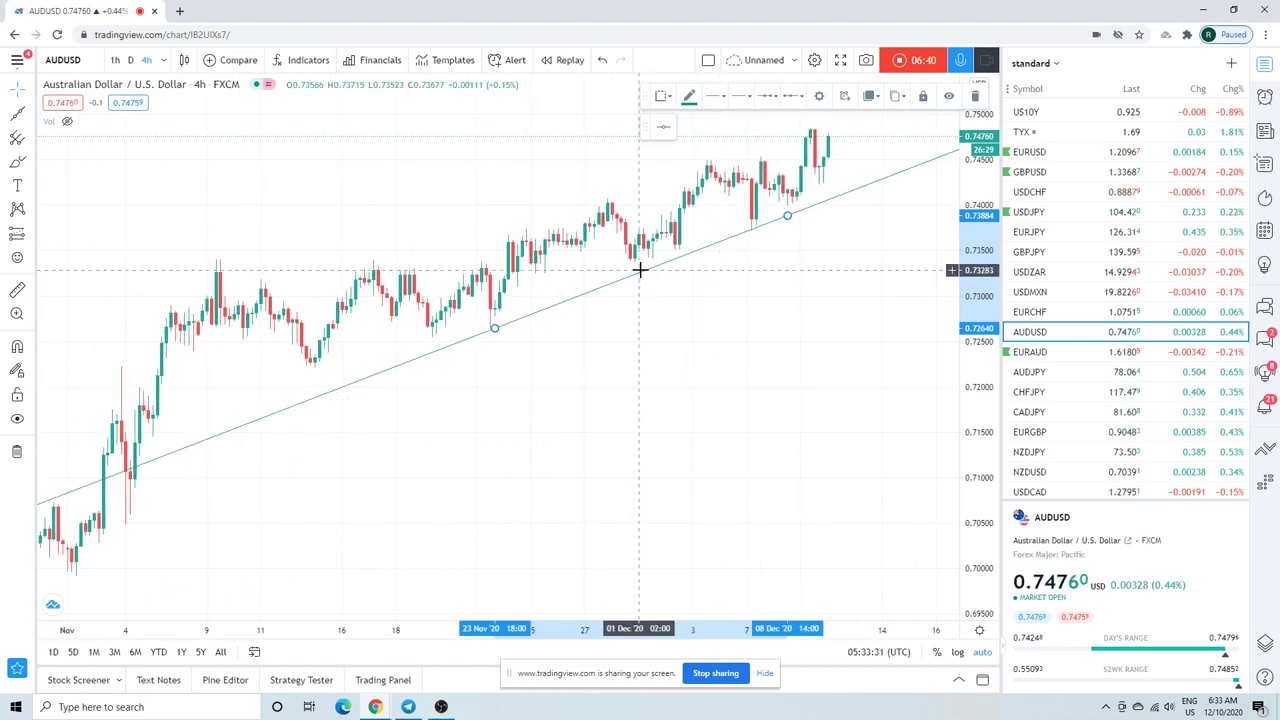
right_click(644, 280)
Hide the trendline, then load ES1! S&P 500 E-mini futures on the 1h interval
left_click(715, 463)
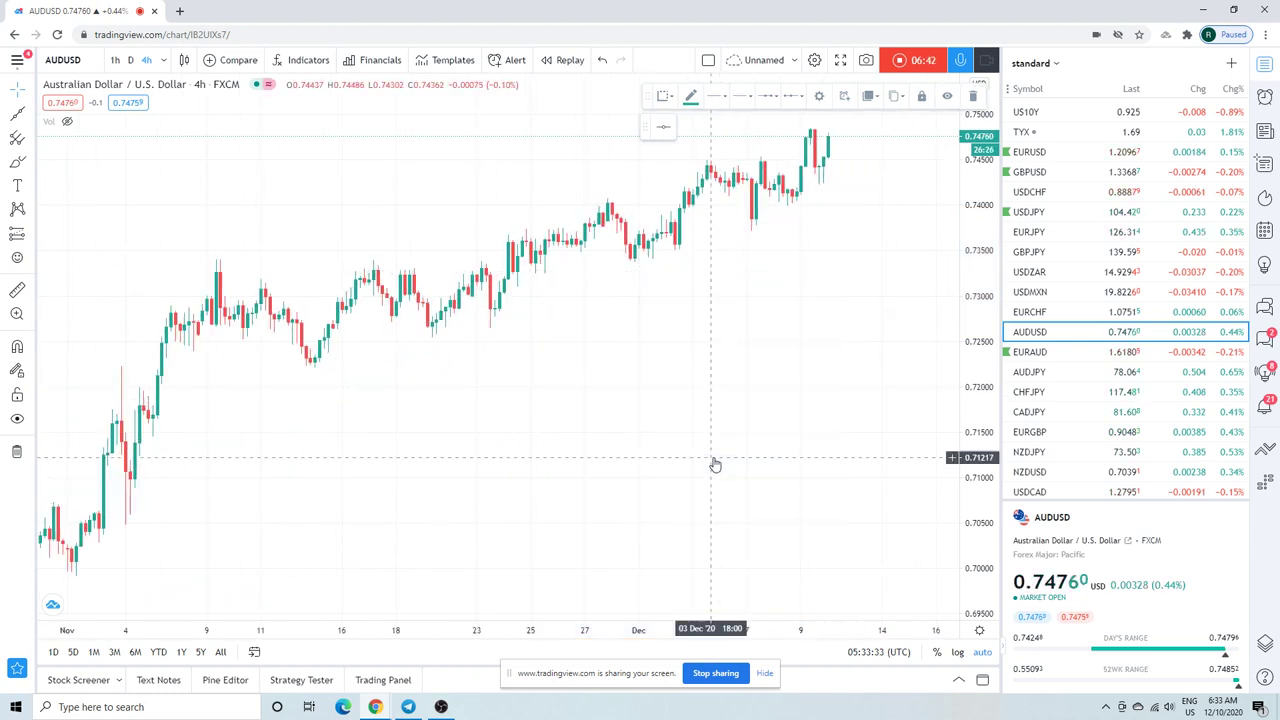
scroll(1147, 354, "down", 3)
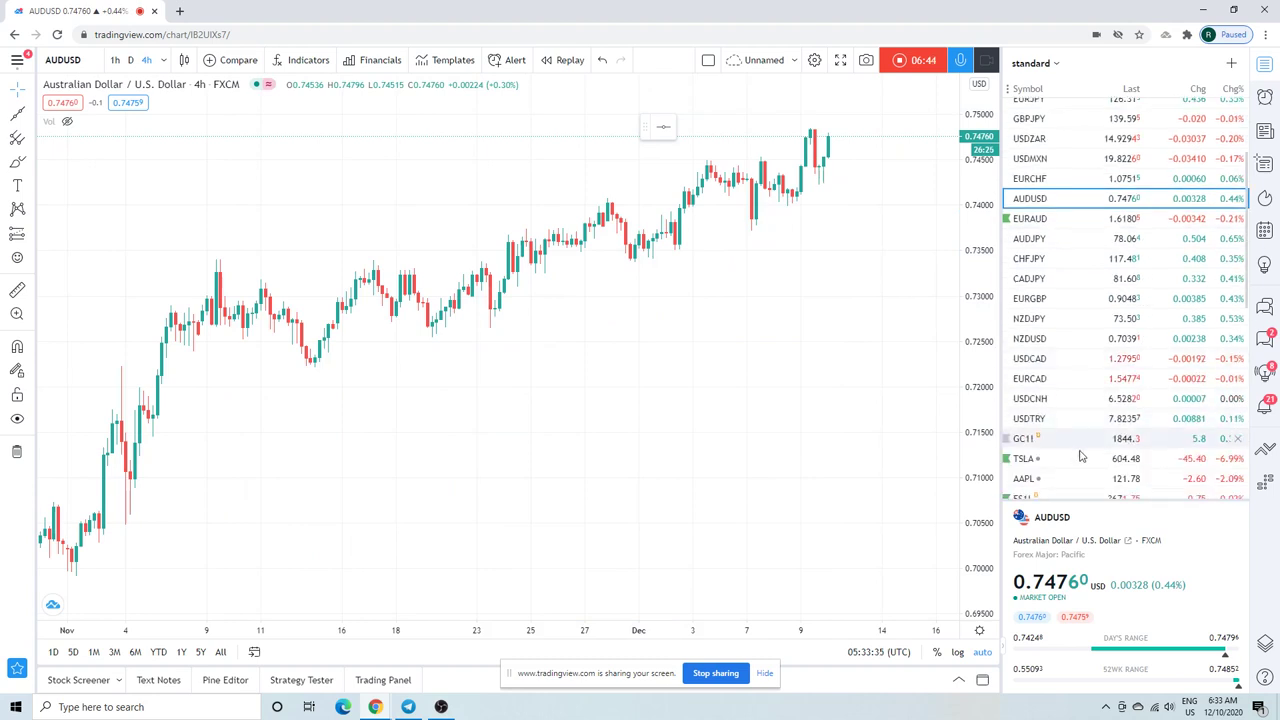
scroll(1092, 425, "down", 3)
left_click(1036, 366)
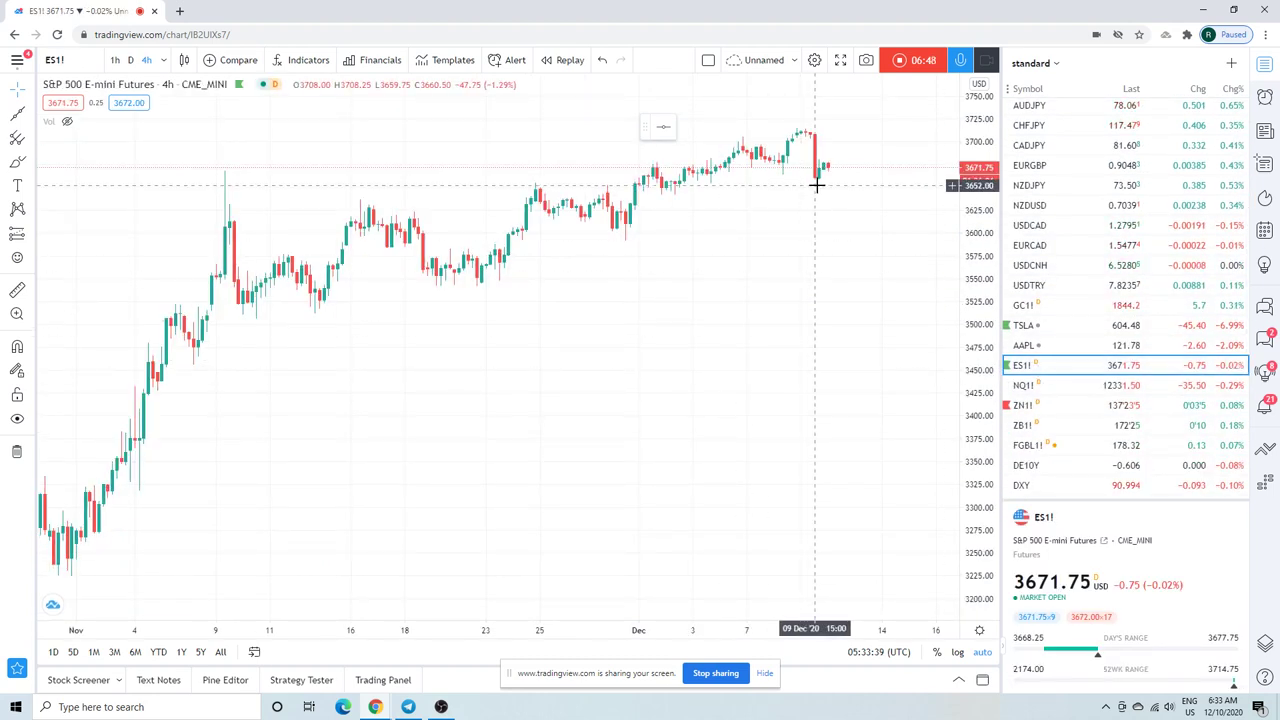
left_click(115, 60)
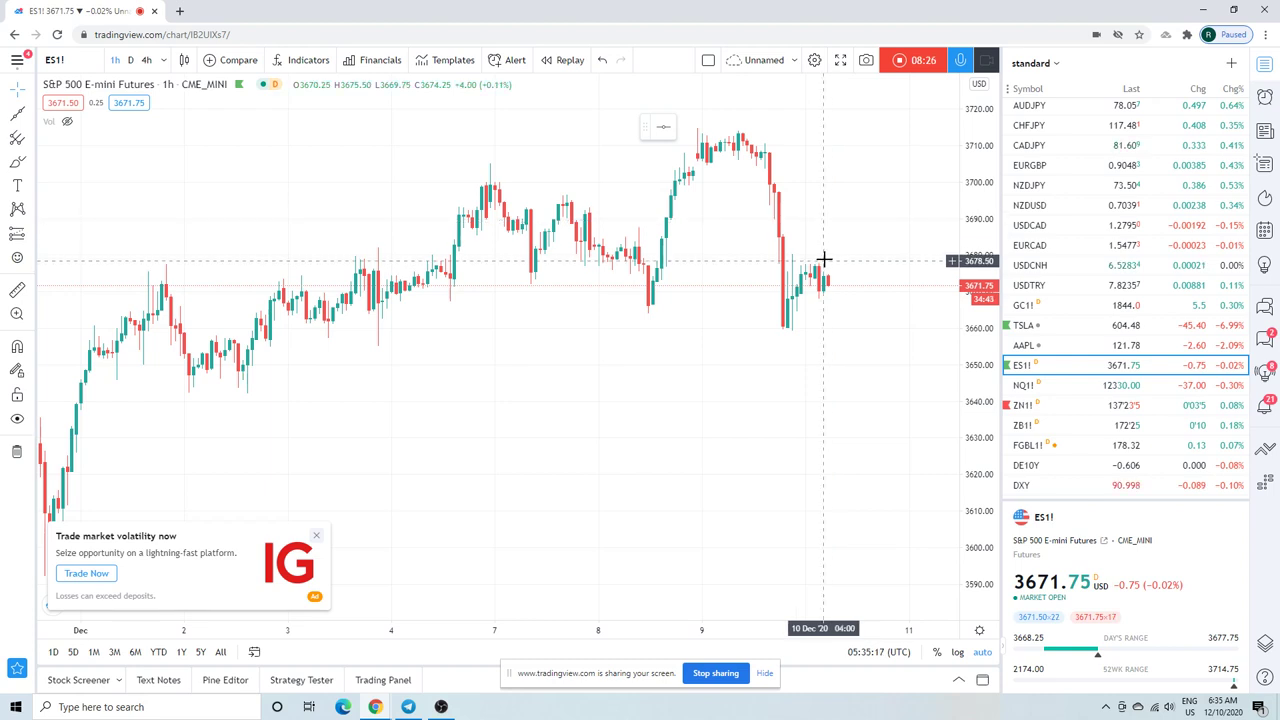
Zoom the ES1! chart out and back in to focus on July through December
scroll(821, 225, "down", 3)
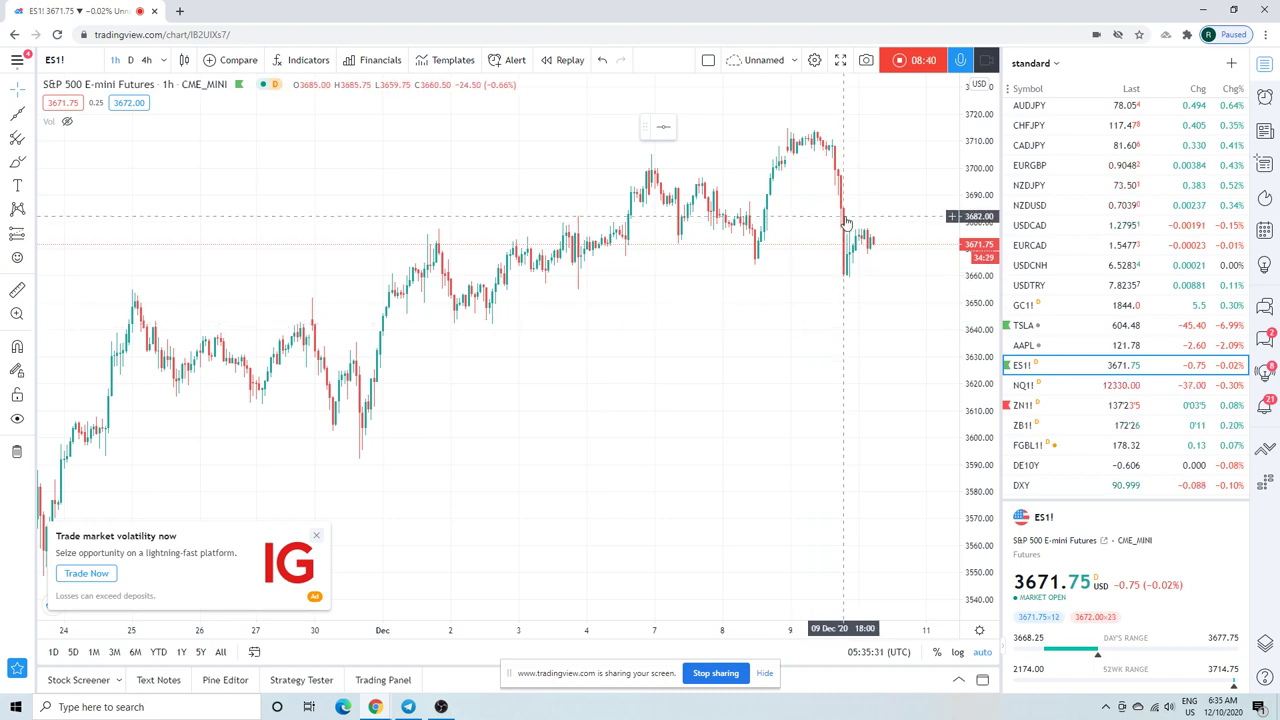
scroll(832, 180, "down", 3)
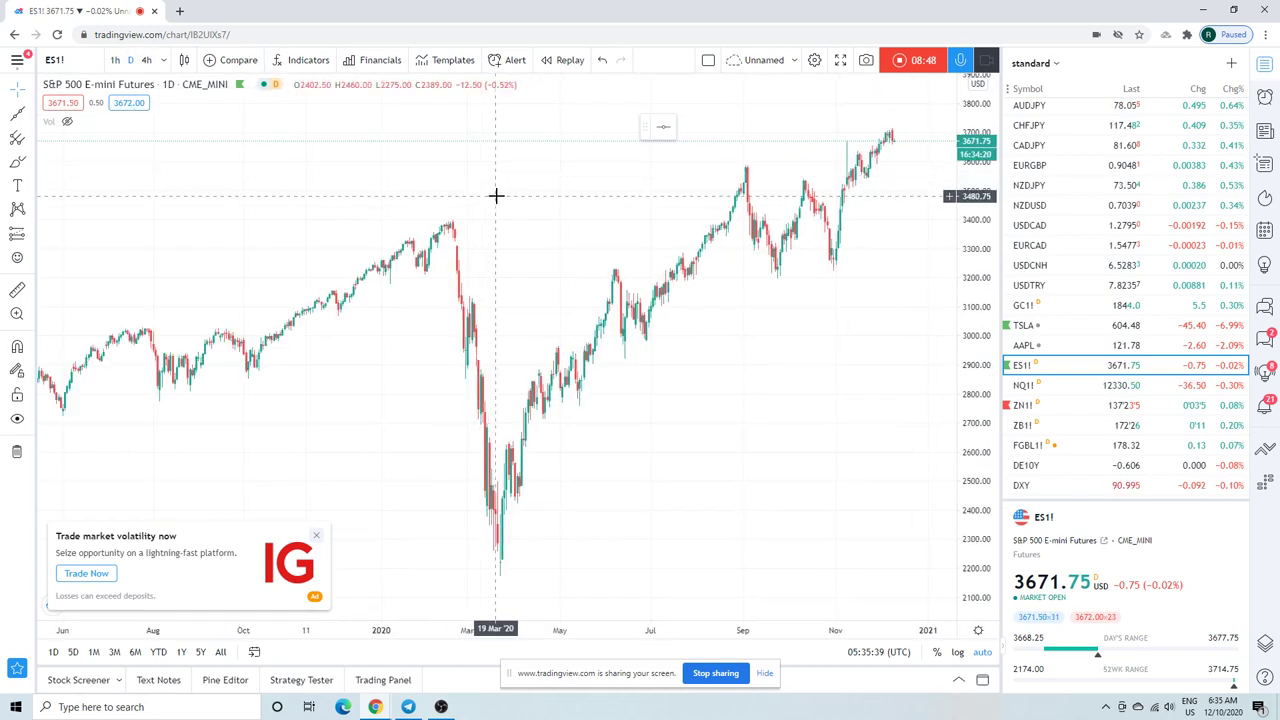
scroll(497, 195, "up", 4)
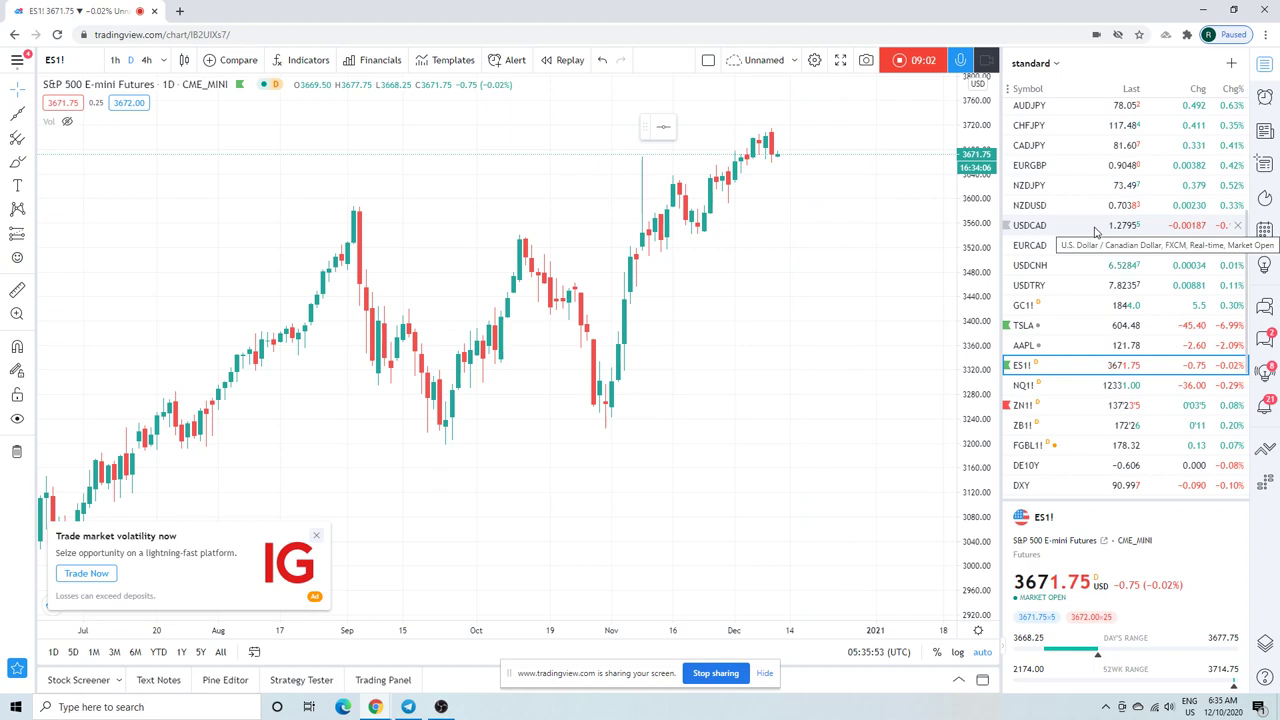
Switch the chart to daily Gold Futures (GC1!), zoomed out to span April through December
scroll(1095, 232, "down", 2)
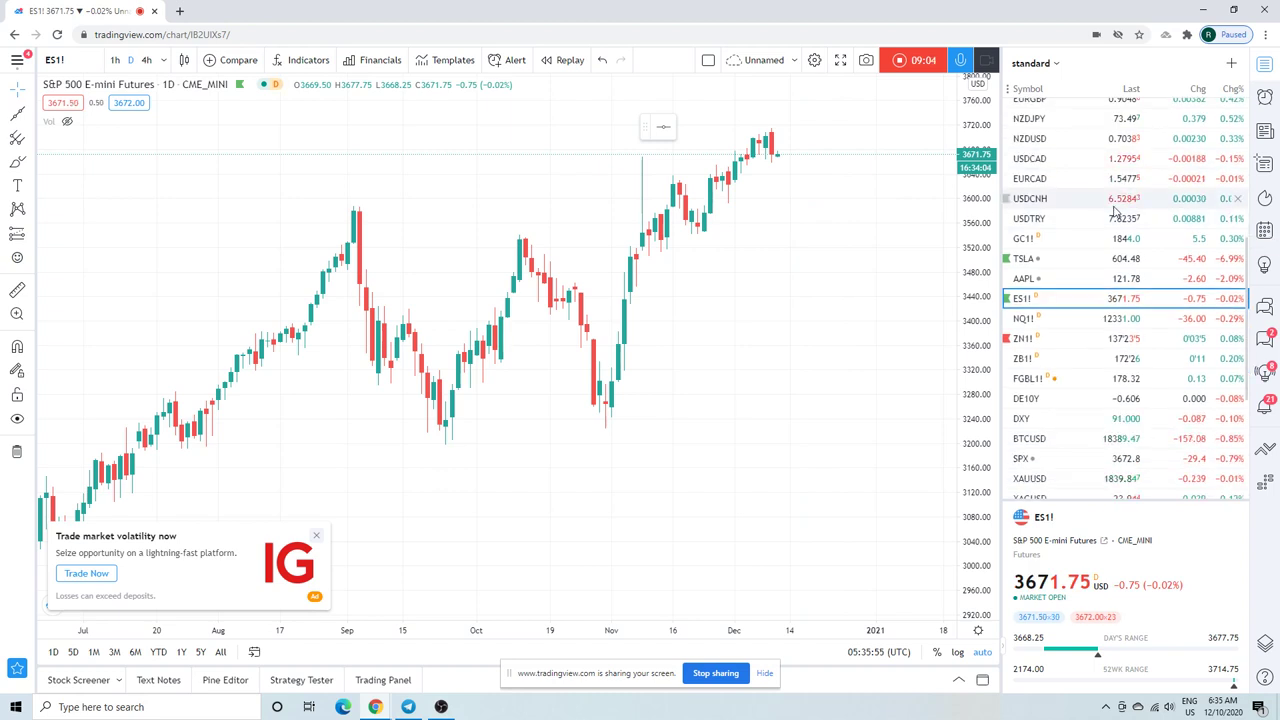
scroll(1115, 210, "down", 2)
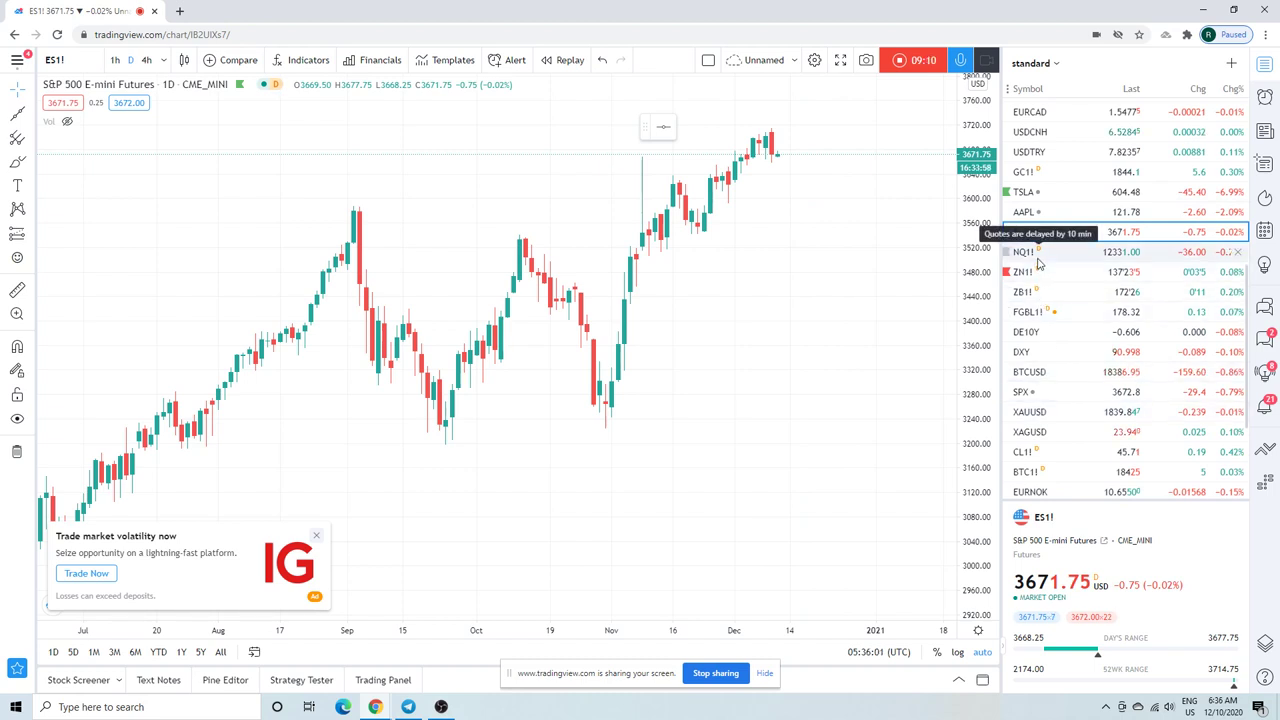
left_click(1043, 175)
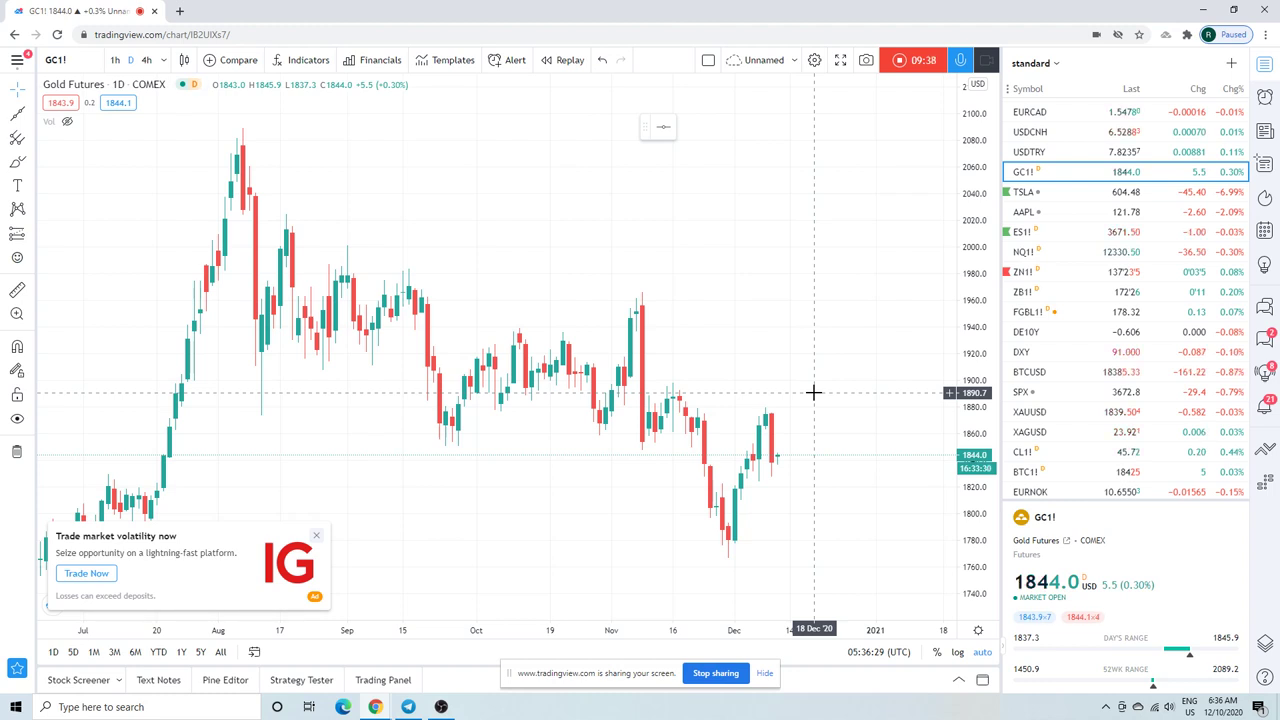
scroll(813, 392, "down", 4)
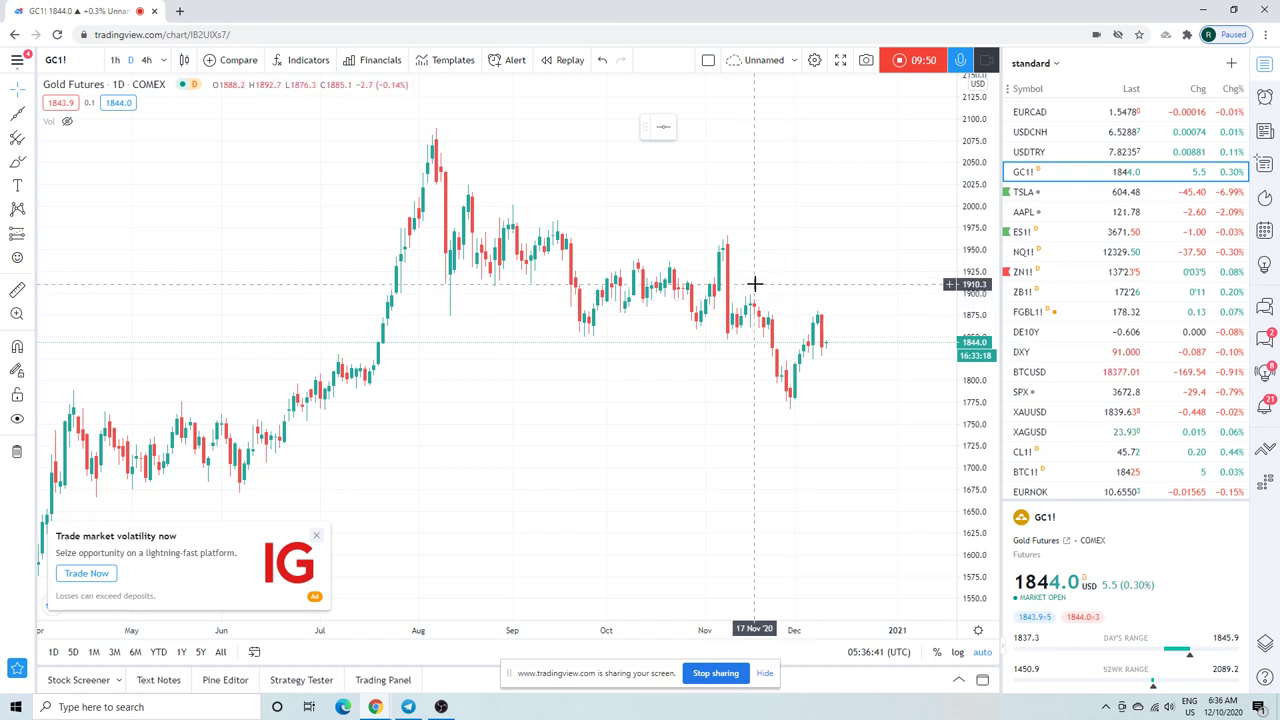
Switch the chart from Gold to the daily CBOT T-Bond Futures (ZB1!)
left_click(1022, 292)
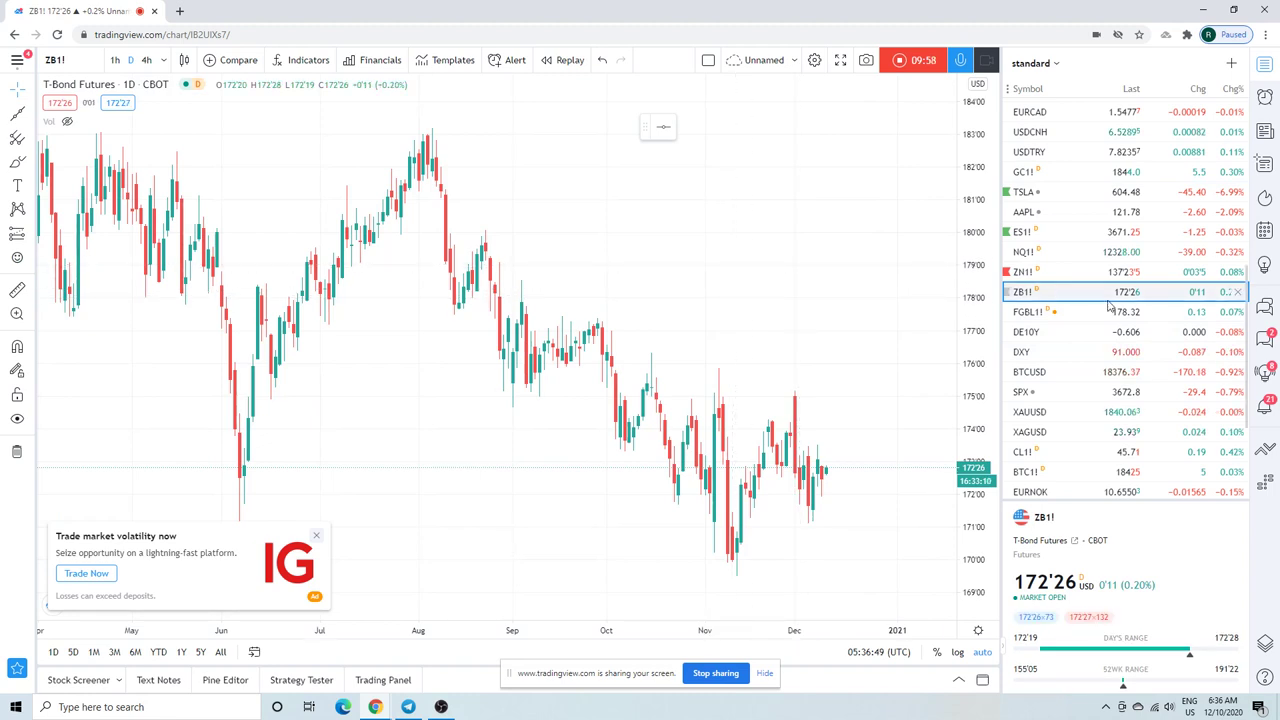
scroll(1152, 150, "down", 10)
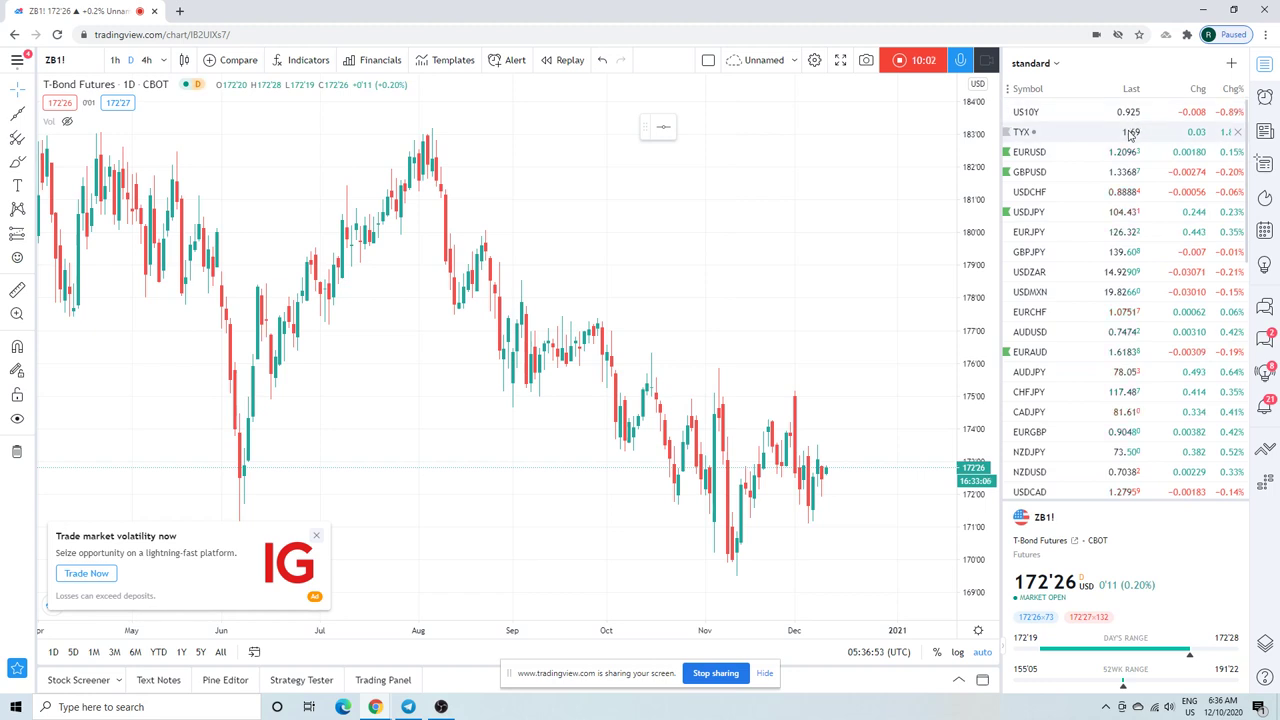
scroll(1130, 145, "up", 10)
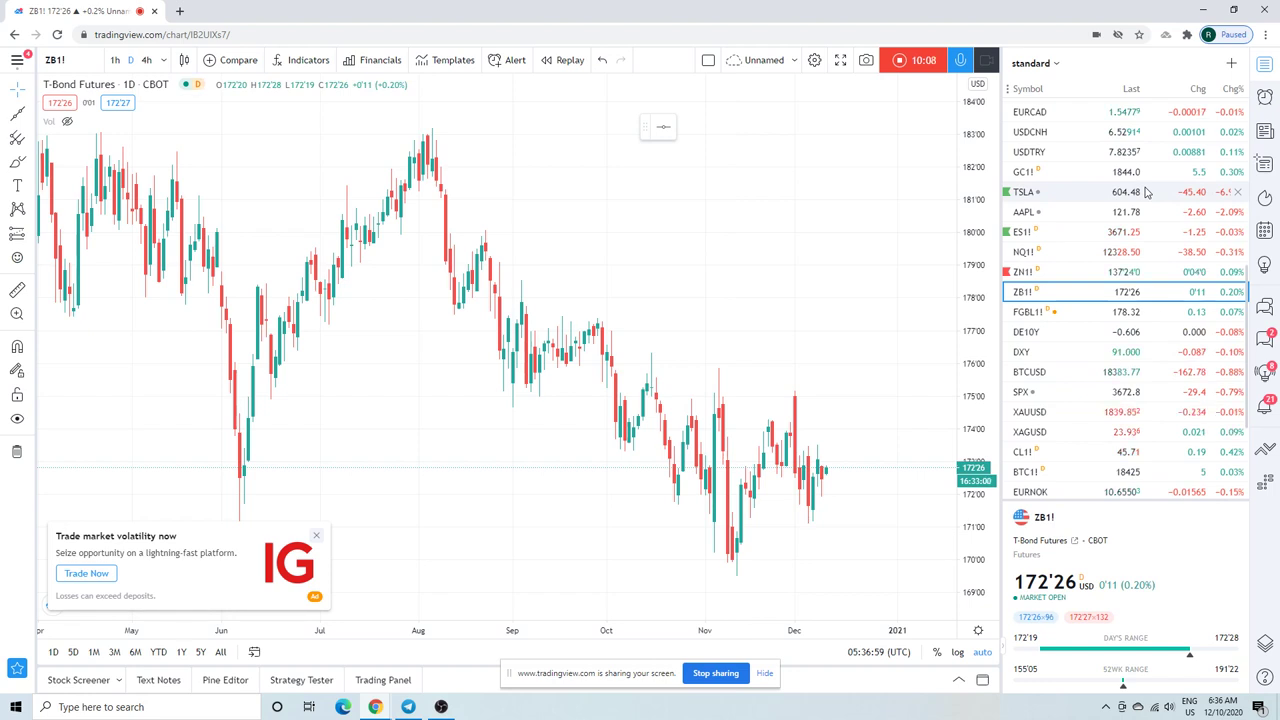
Switch the chart to daily COINBASE BTCUSD to show the rally toward 19,000–20,000
left_click(1041, 373)
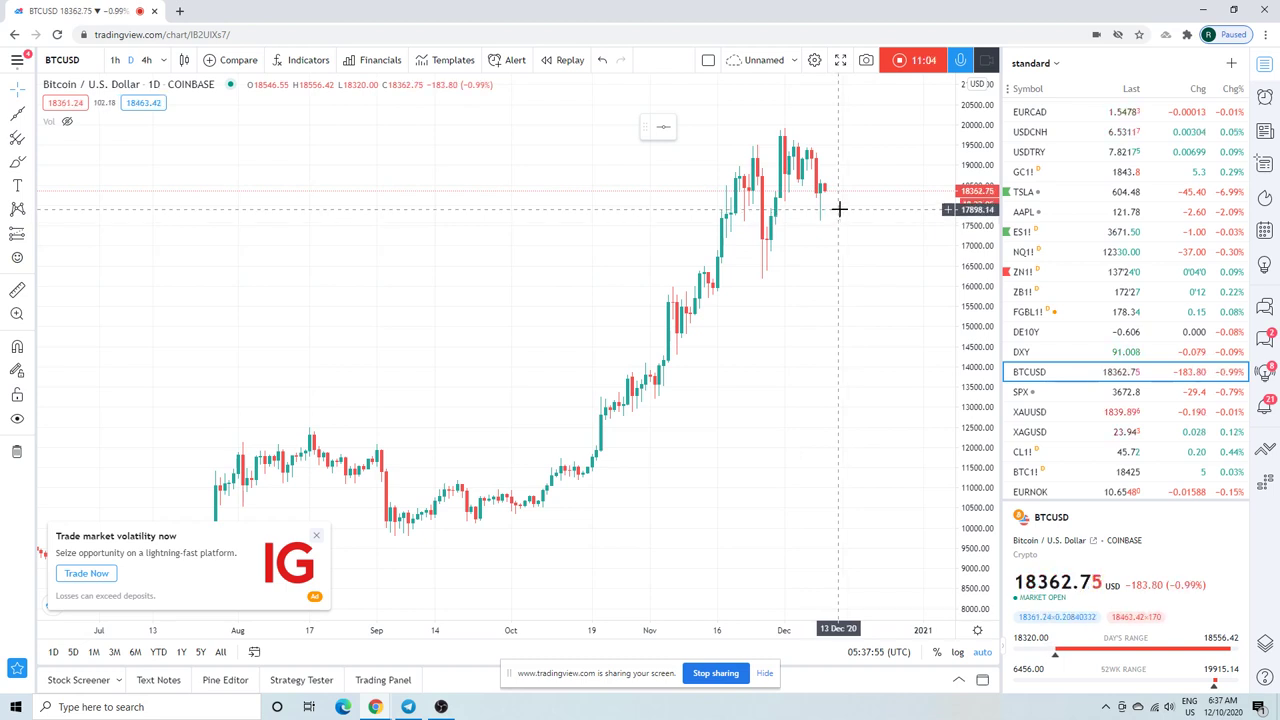
Review the EURAUD chart, then switch to daily USDCNH zoomed in on September–December
scroll(1086, 250, "up", 5)
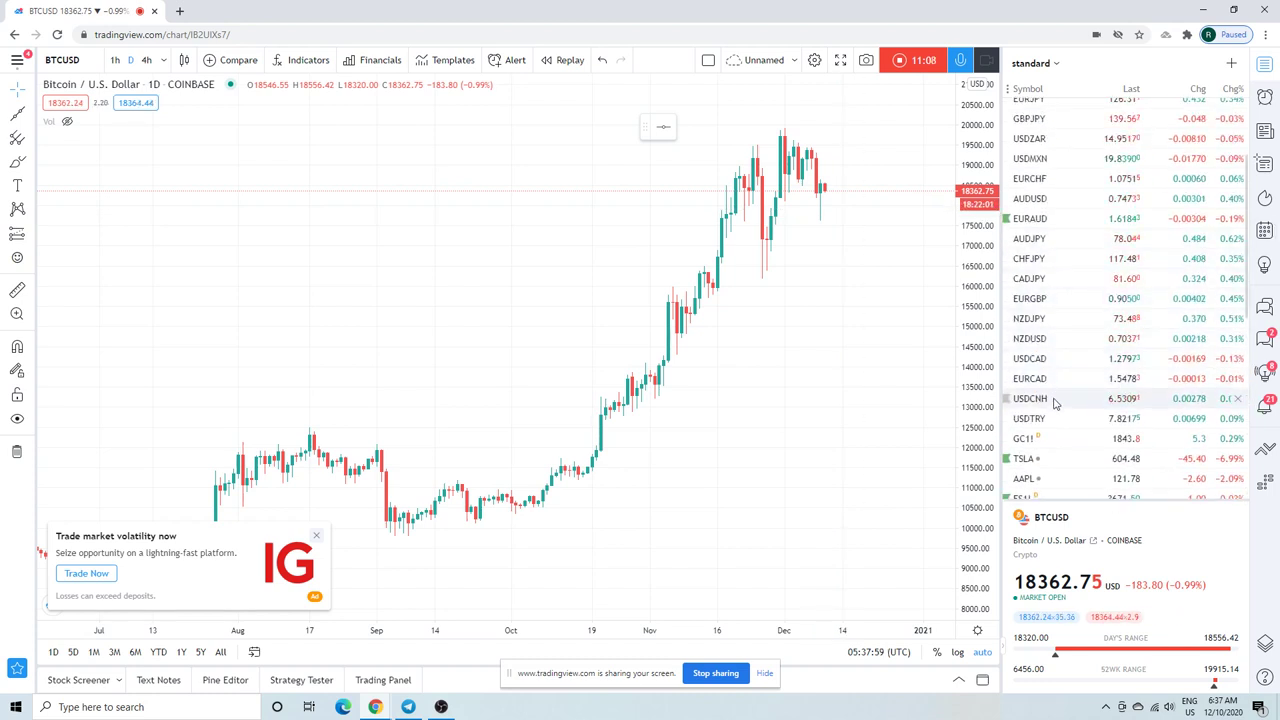
left_click(1050, 218)
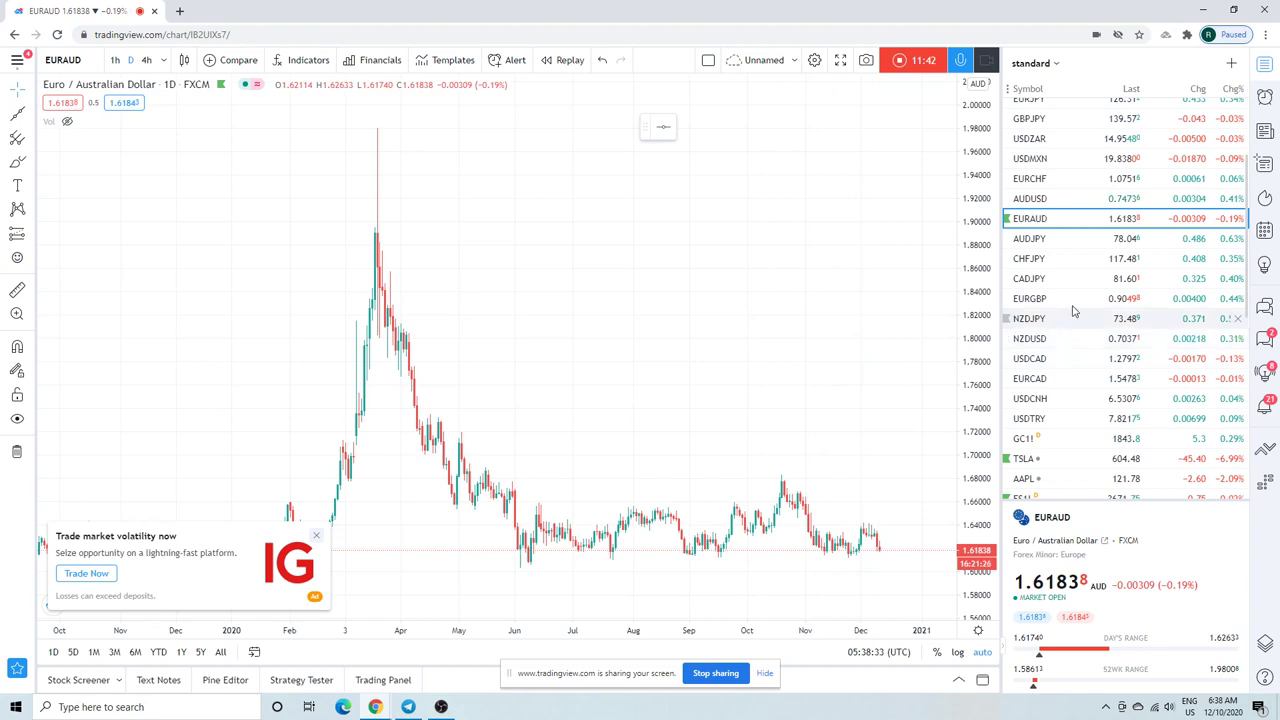
scroll(1077, 308, "down", 2)
scroll(1077, 308, "down", 1)
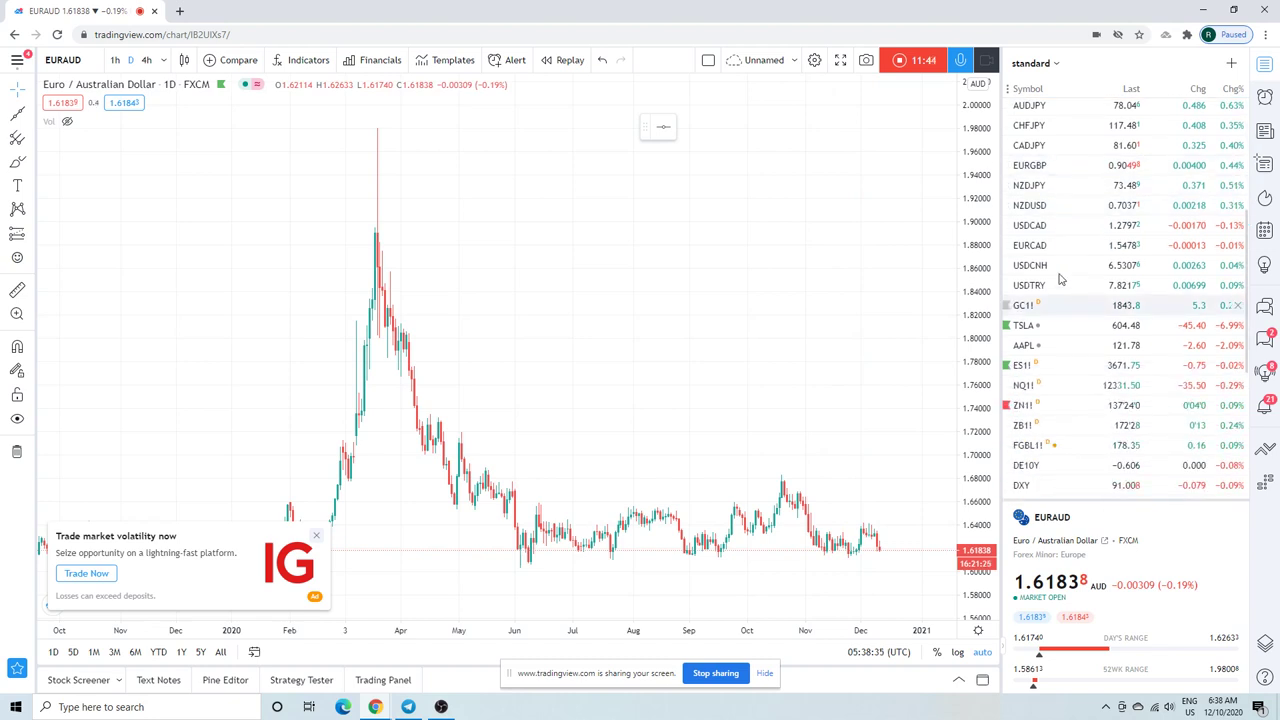
left_click(1063, 266)
scroll(783, 337, "up", 3)
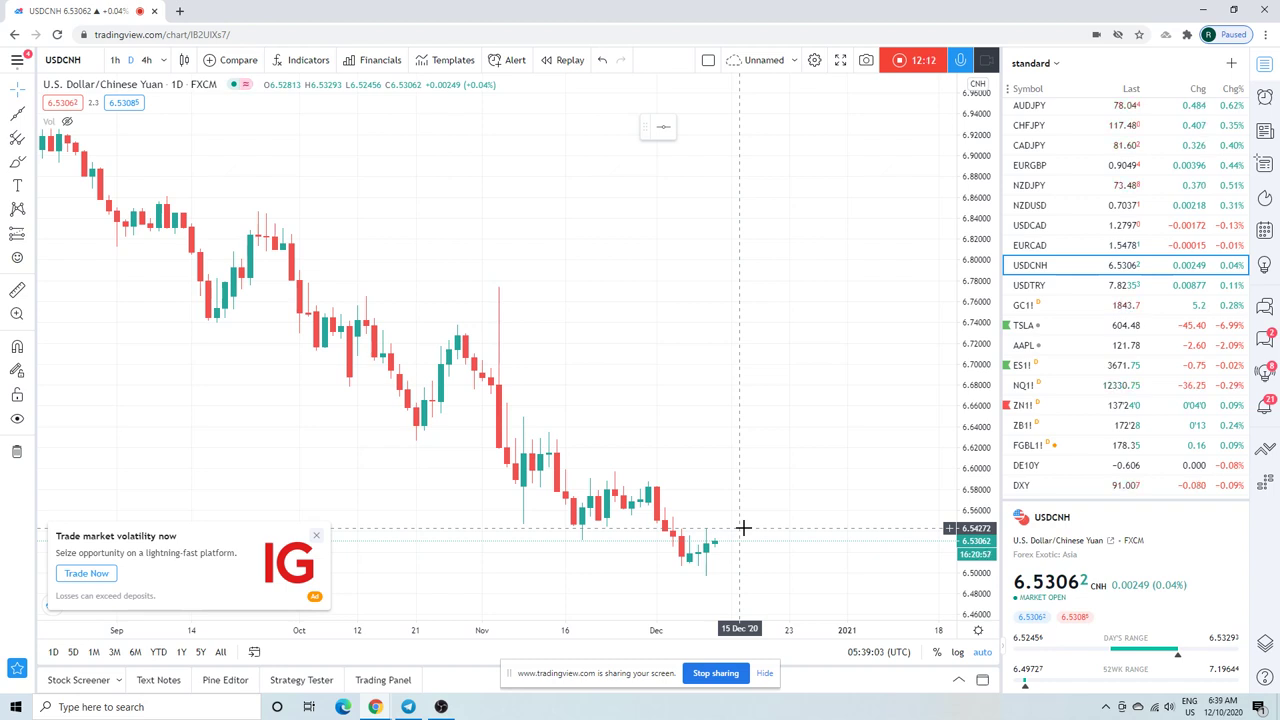
Zoom the chart out to all of 2020, then stop the video idea recording to preview it
scroll(743, 527, "down", 5)
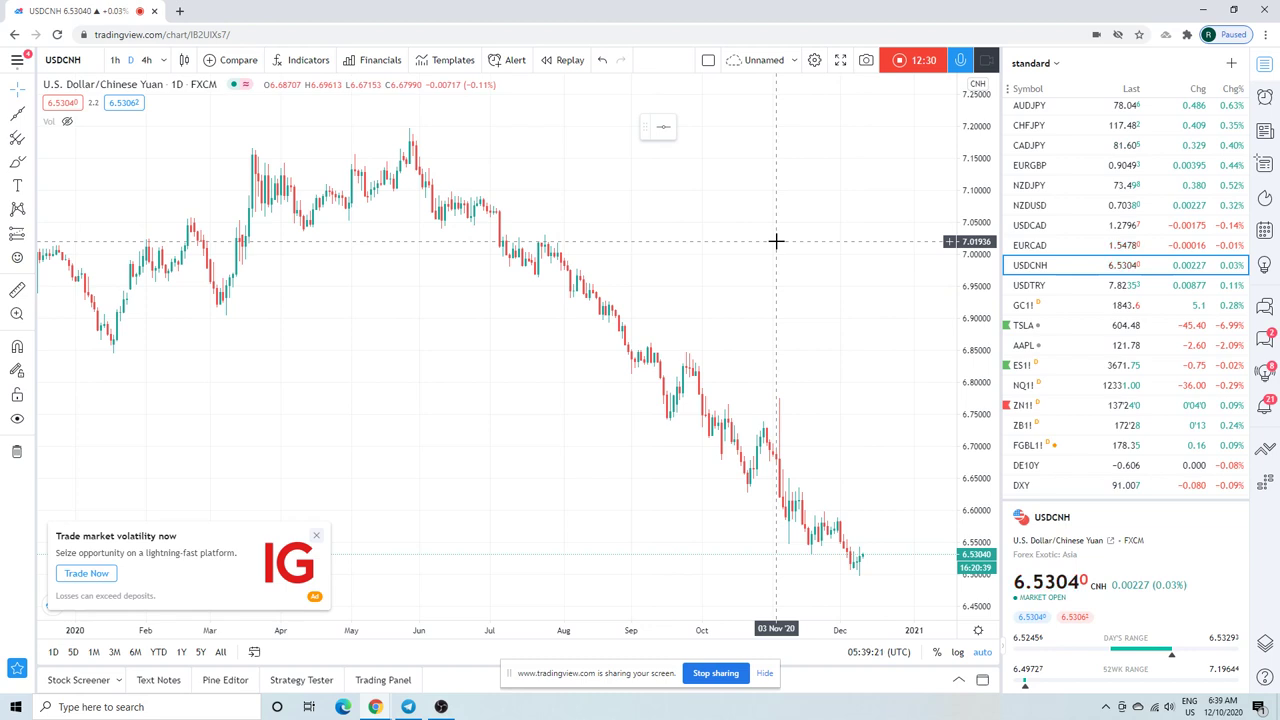
left_click(899, 61)
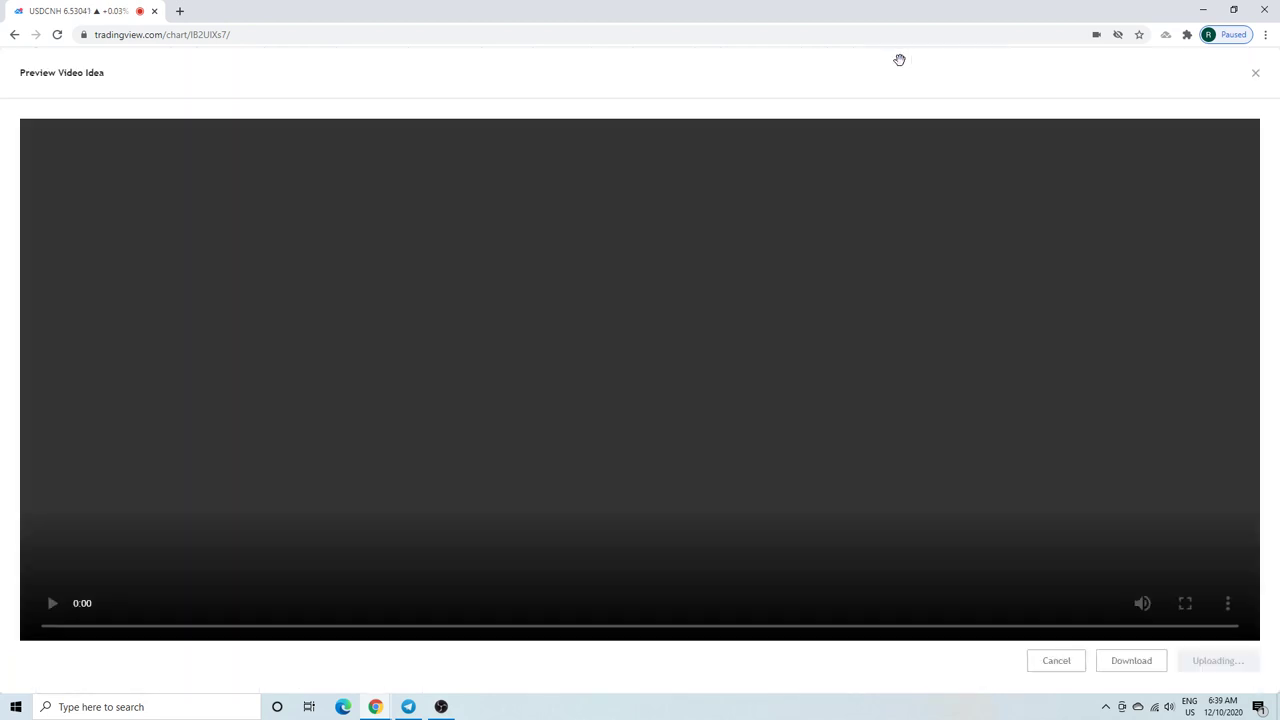